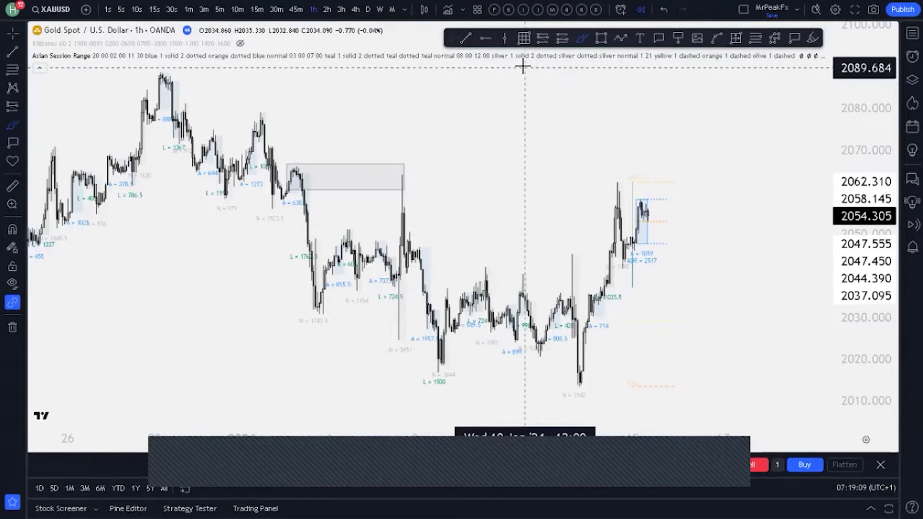
Step: Mark the chart's major swing highs and lows with orange highlighter dots, from the late-December peak to the 11 January low
click(809, 37)
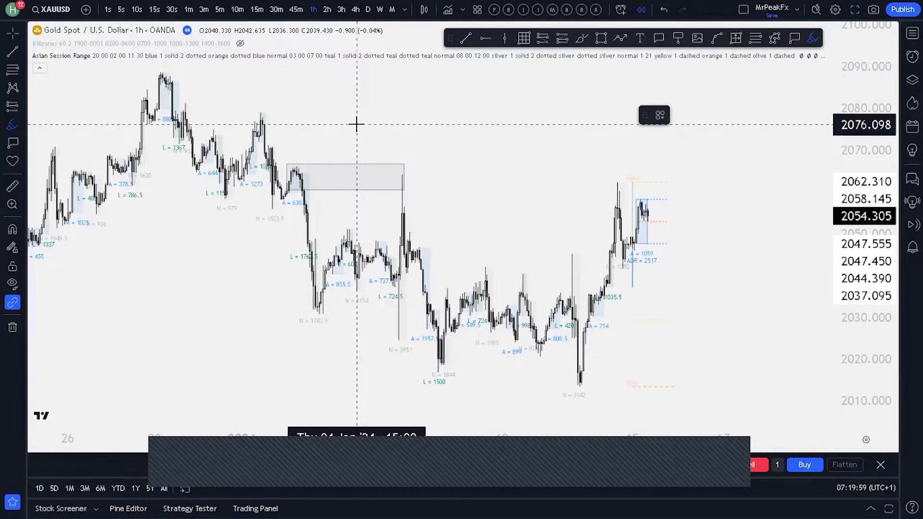
click(156, 66)
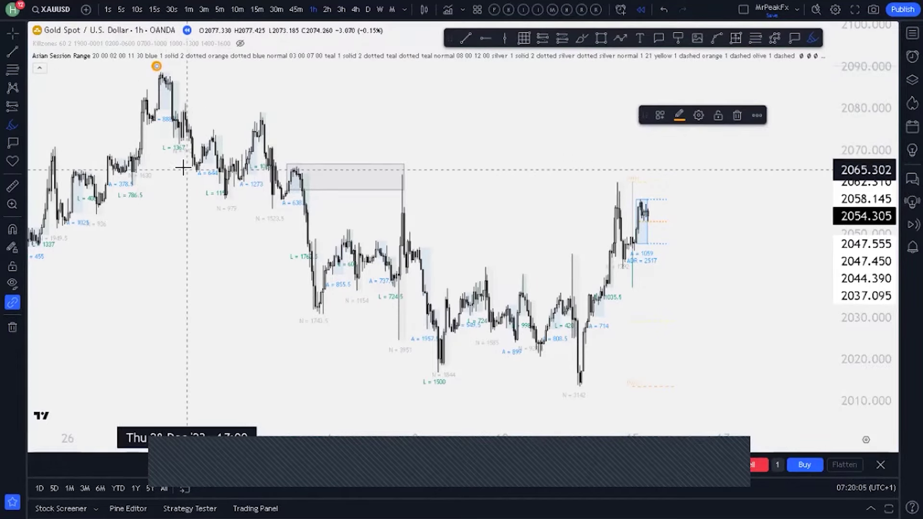
click(219, 204)
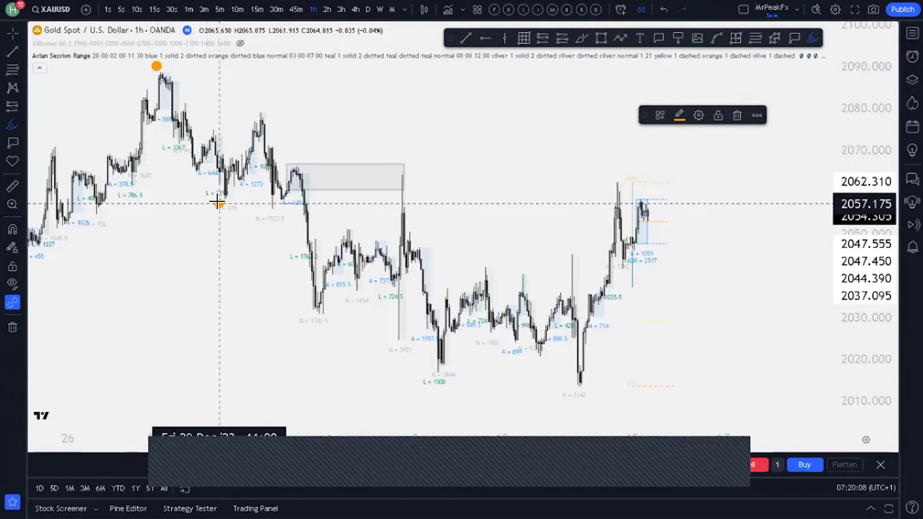
click(260, 108)
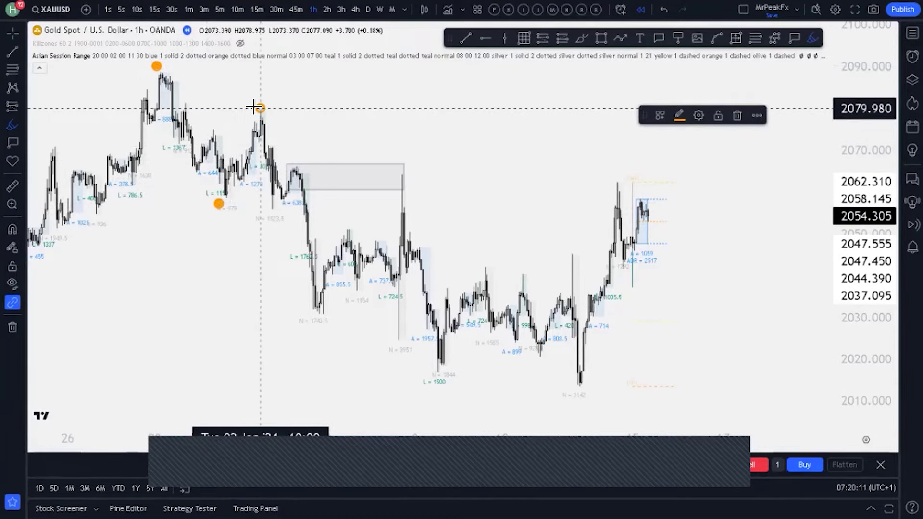
click(269, 219)
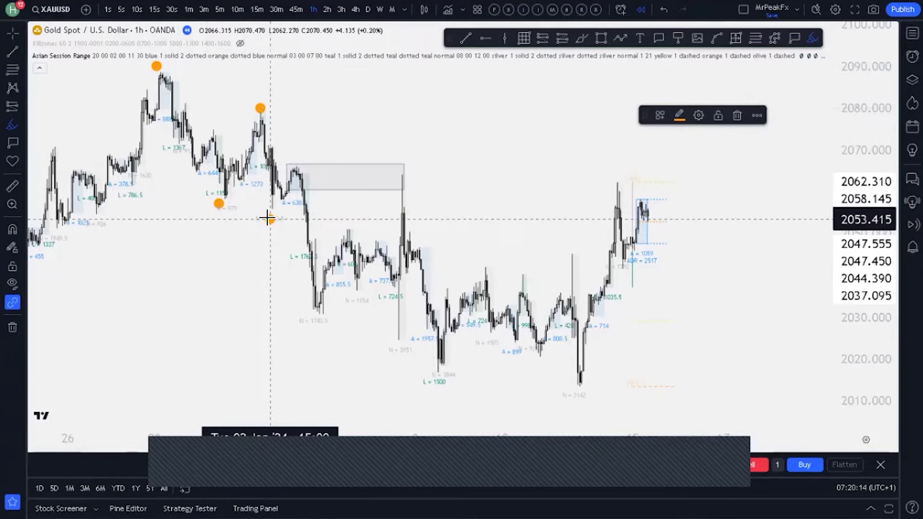
click(293, 158)
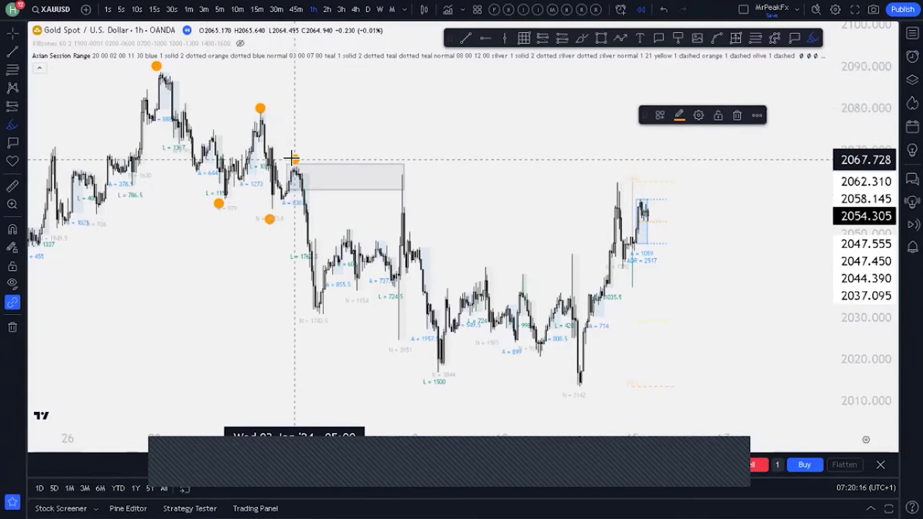
click(314, 317)
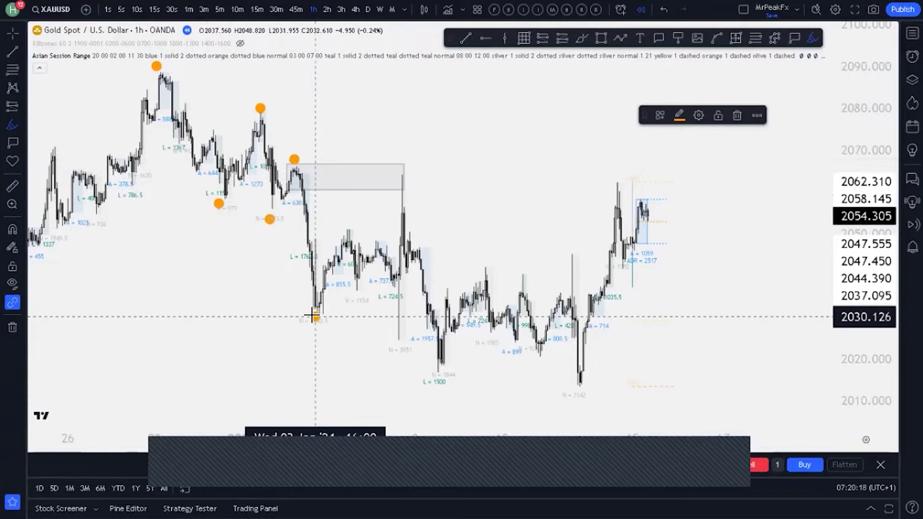
click(401, 159)
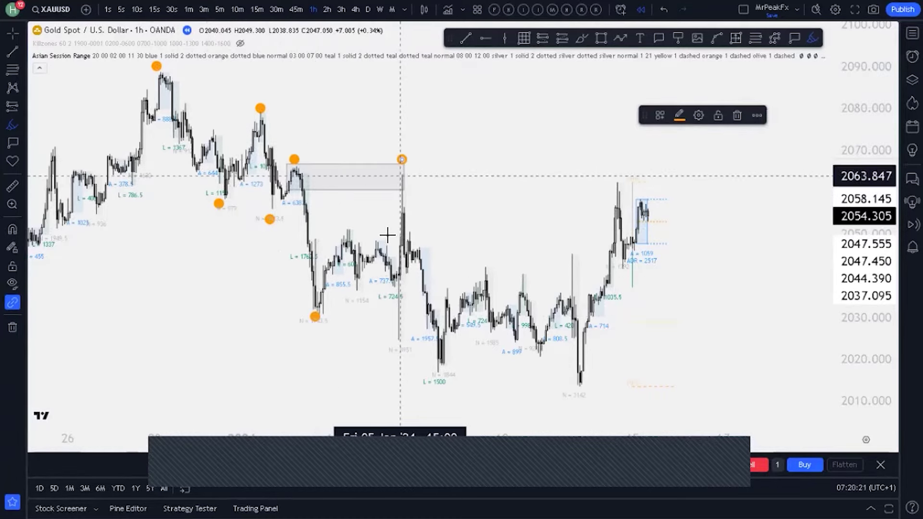
click(439, 369)
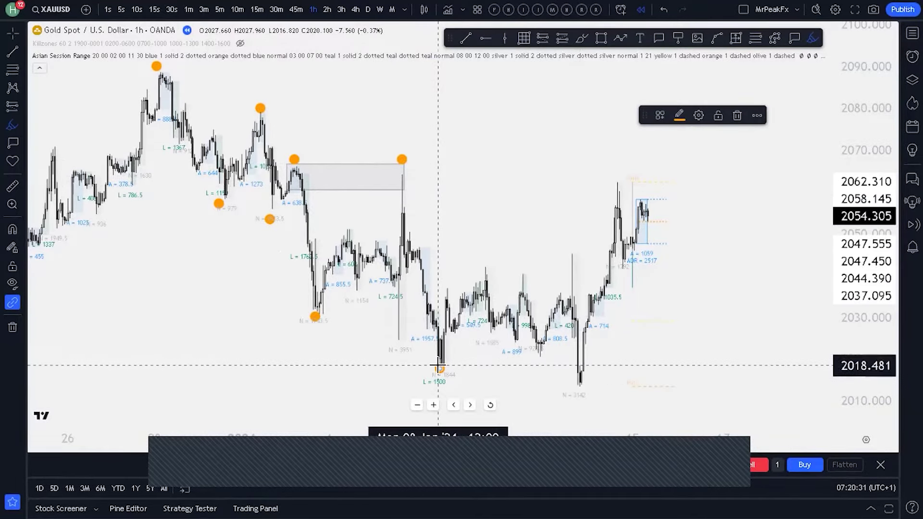
click(564, 249)
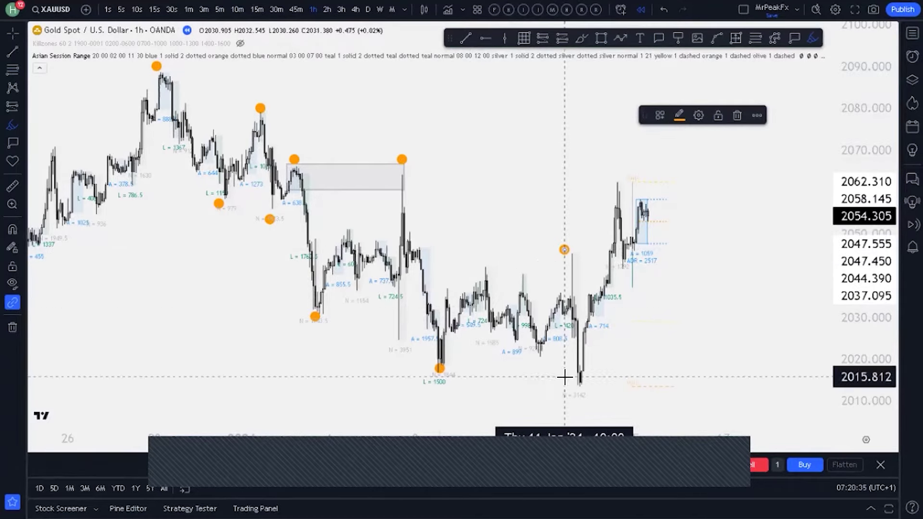
click(583, 387)
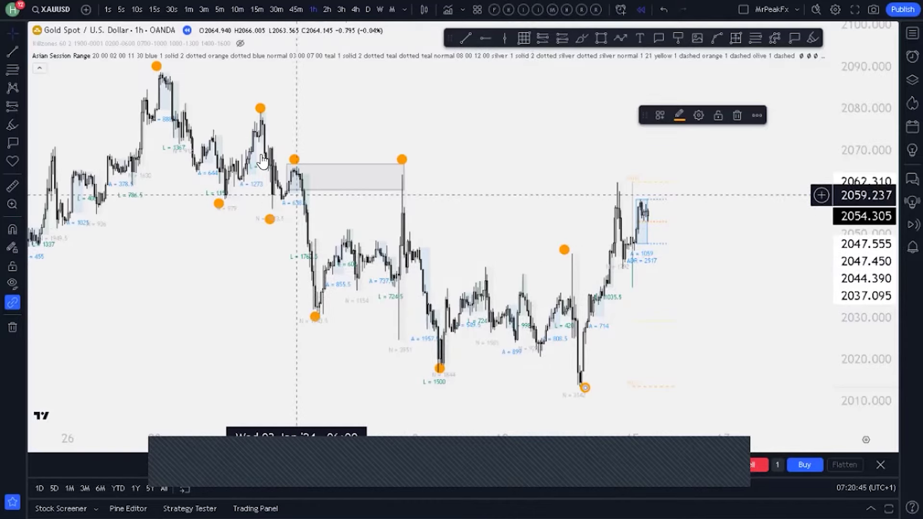
Step: Draw a horizontal trend line at about 2045.5 from the 11 January swing high to the 12 January candle that breaks it
click(12, 52)
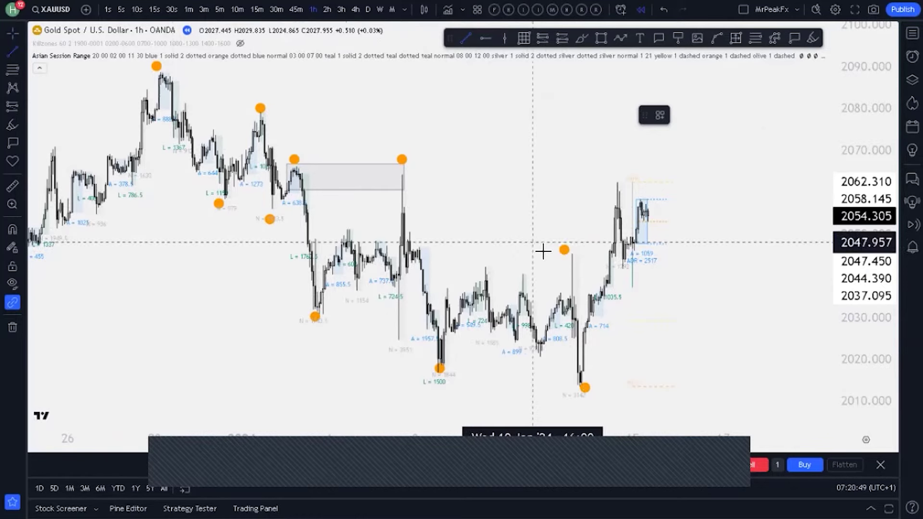
click(567, 252)
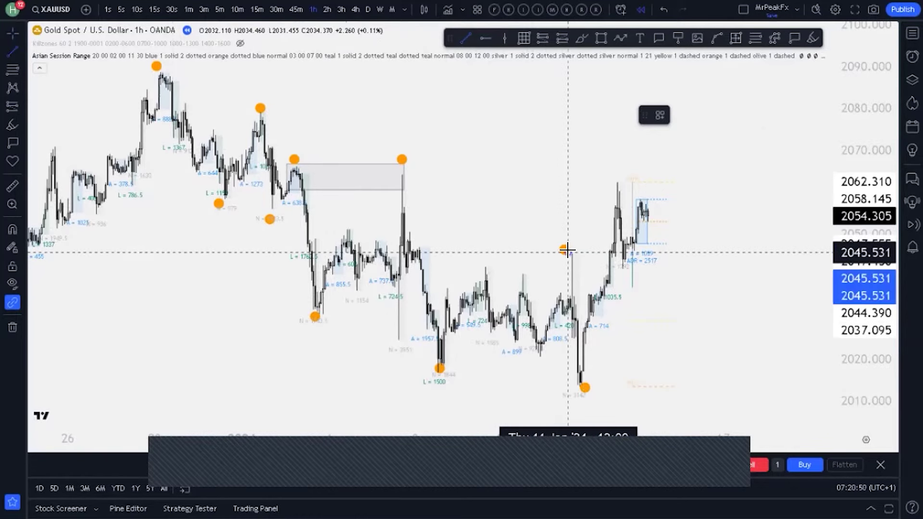
click(610, 250)
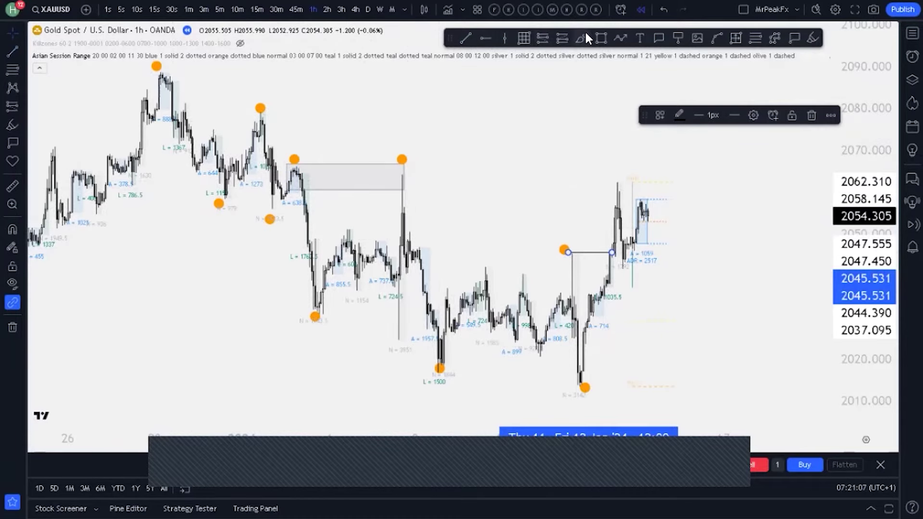
Step: Draw a rectangle zone from the 5 January high at about 2064 down to about 2060.2, extended to the 12 January peak
click(601, 38)
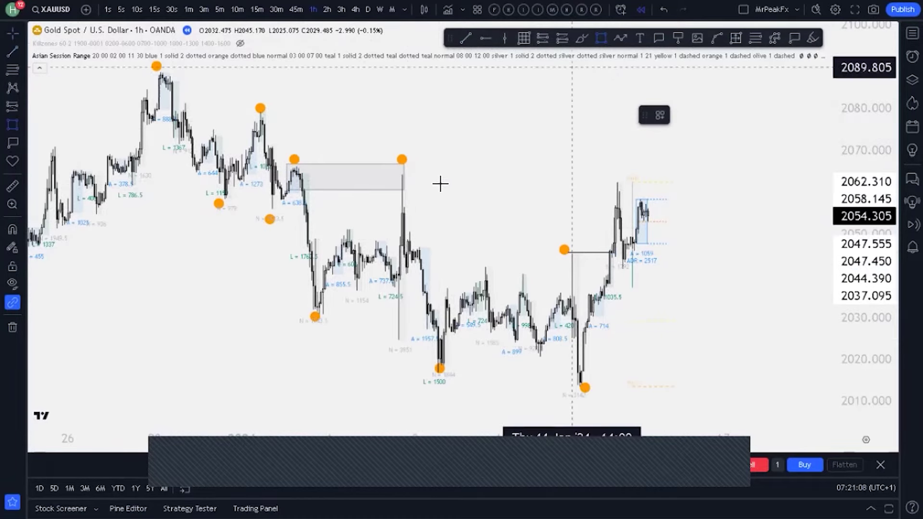
click(400, 176)
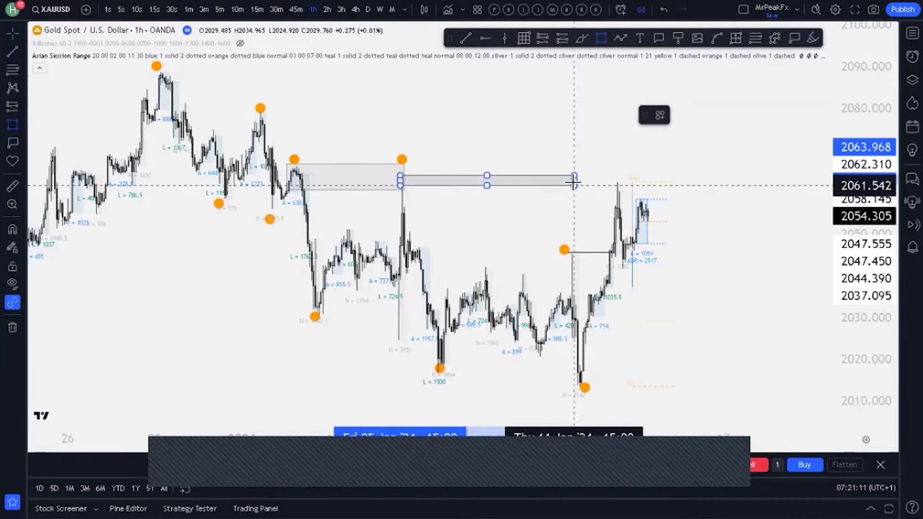
click(609, 191)
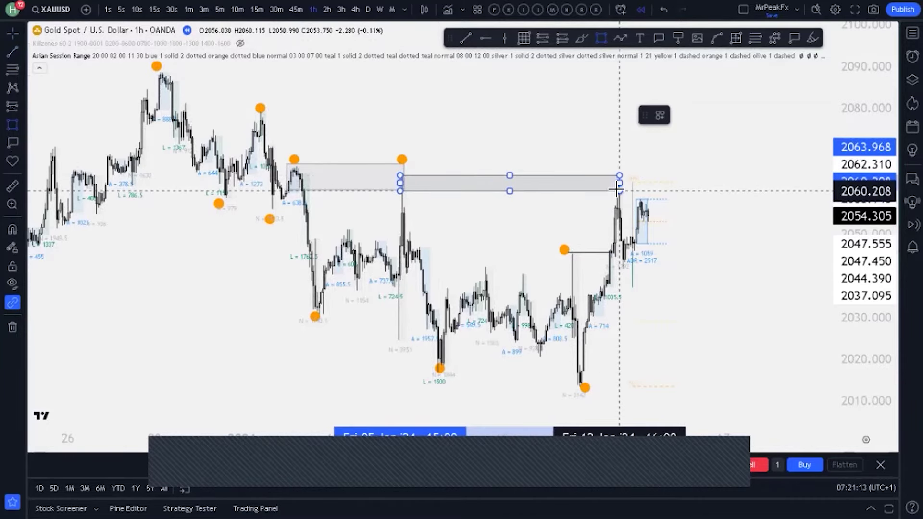
click(619, 191)
click(423, 159)
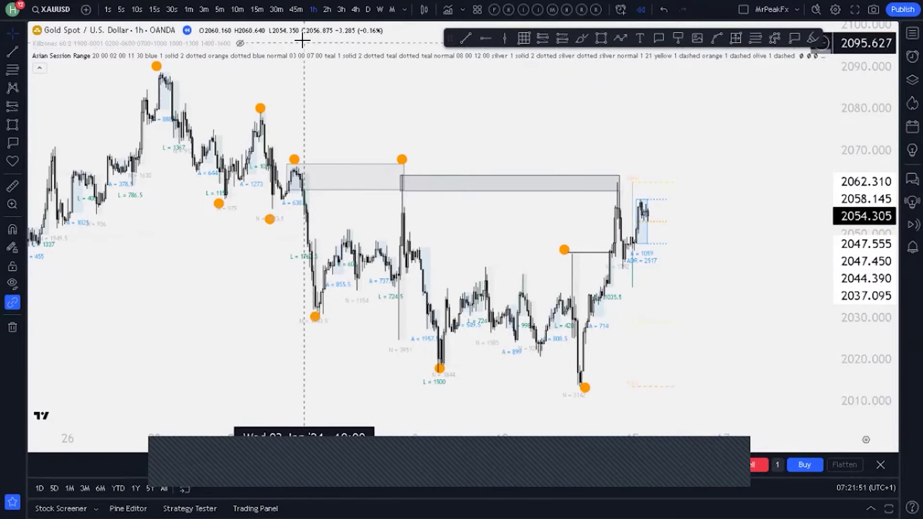
Step: Add the text label "supply" inside the rectangle zone that spans 5 to 12 January
scroll(511, 251, up, 2)
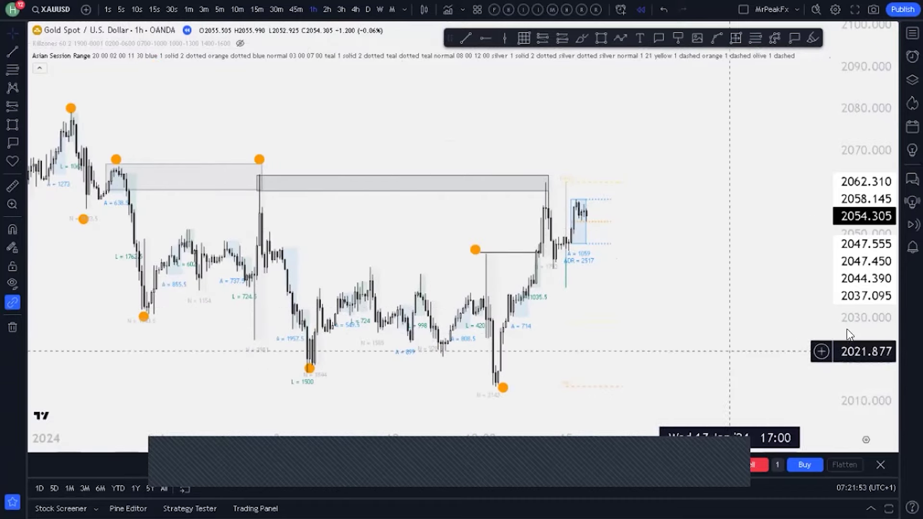
scroll(615, 333, up, 2)
drag(615, 333, 674, 322)
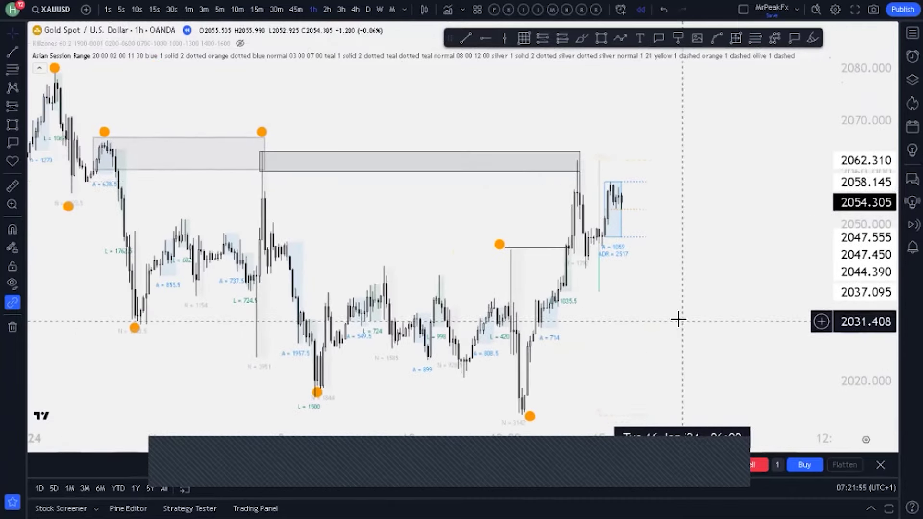
click(642, 39)
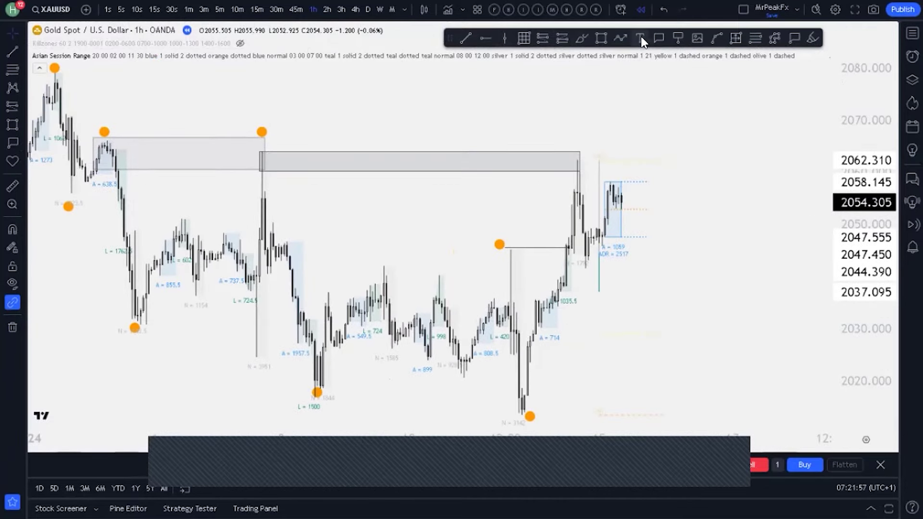
click(371, 159)
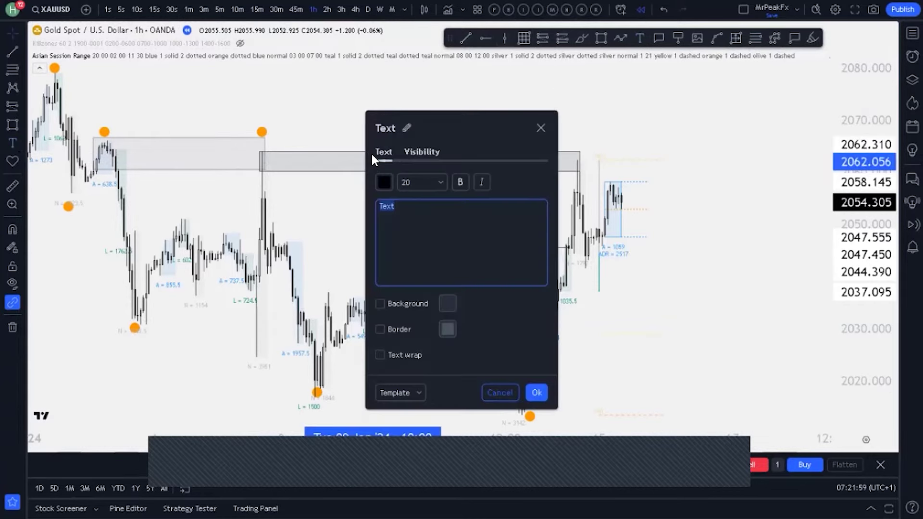
text(supply)
click(537, 393)
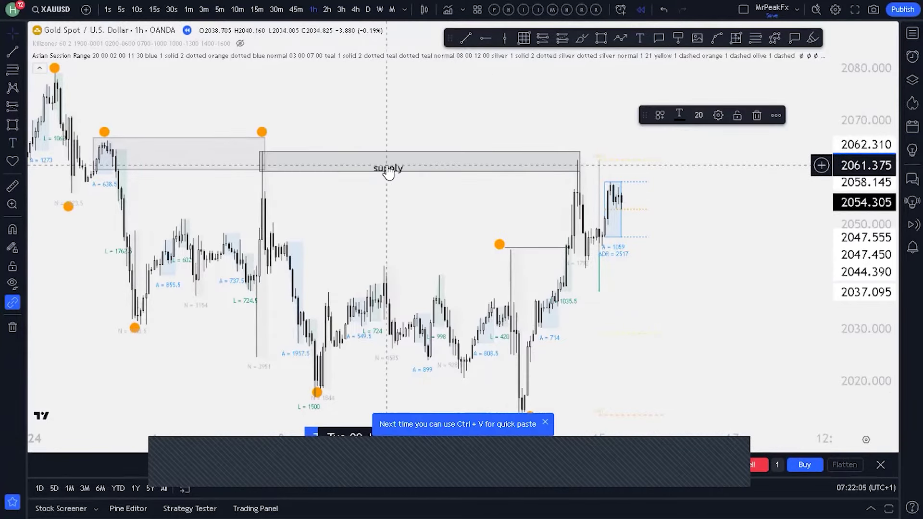
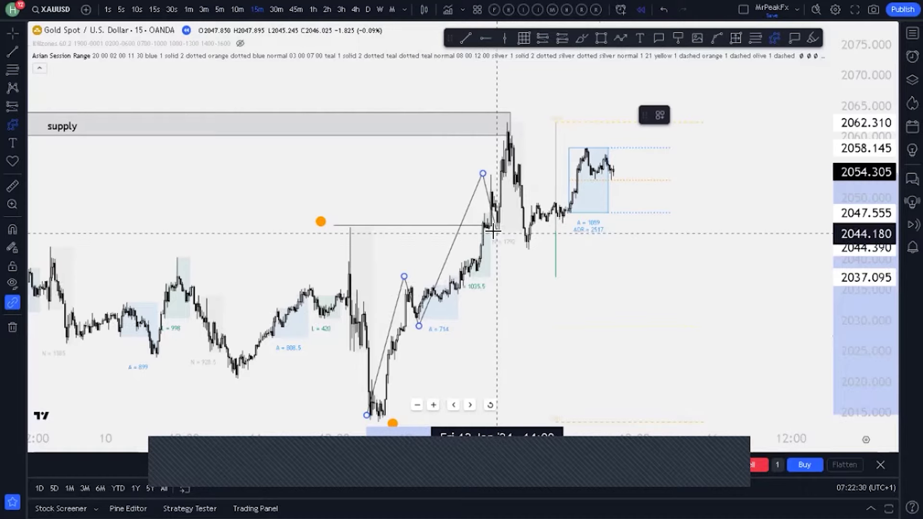
Step: Finish the price-swing path through the 12 January pullback low, the peak in the supply zone and the following low
click(497, 233)
click(509, 139)
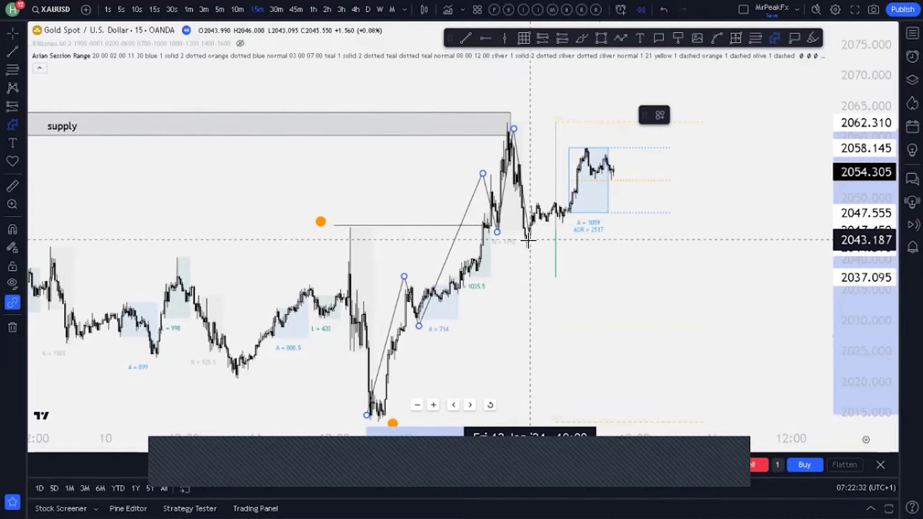
click(527, 244)
Step: Draw a horizontal trend line at about 2044.3 from the 12 January pullback low to the falling candle that breaks it
scroll(533, 250, up, 5)
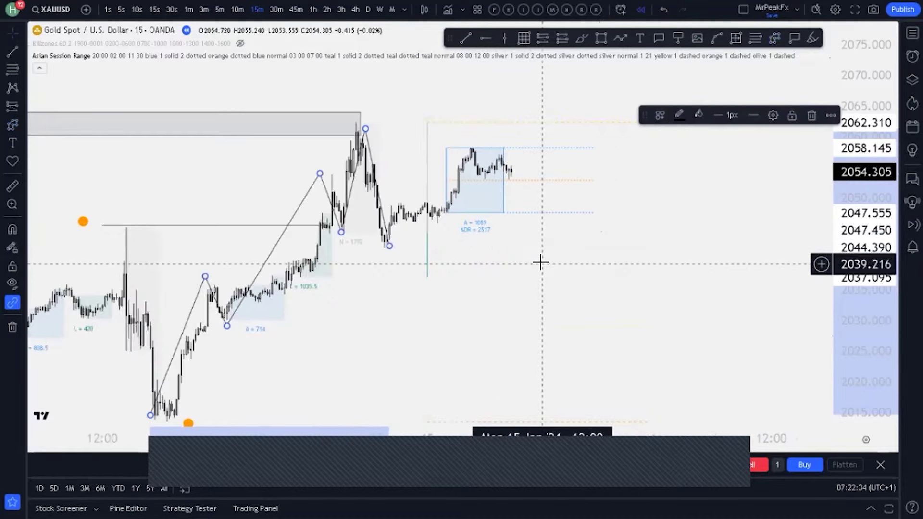
scroll(529, 250, left, 5)
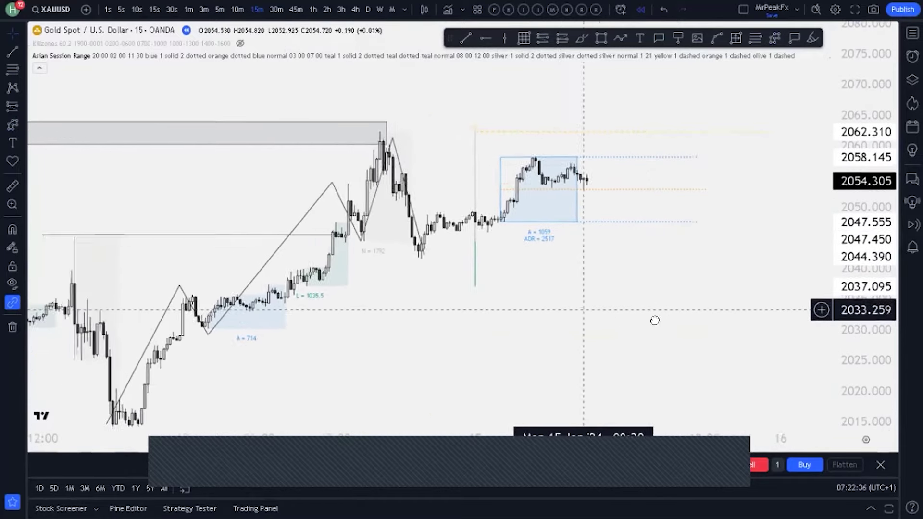
scroll(568, 324, right, 3)
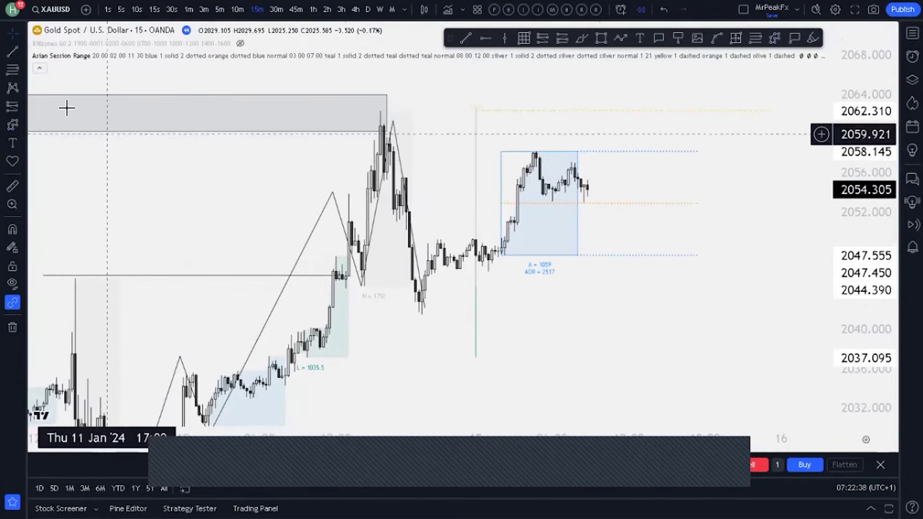
click(13, 52)
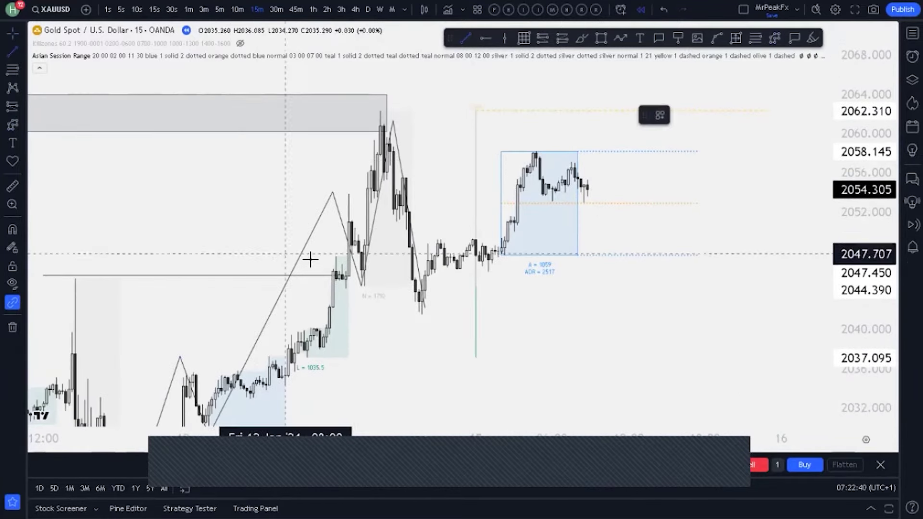
click(342, 288)
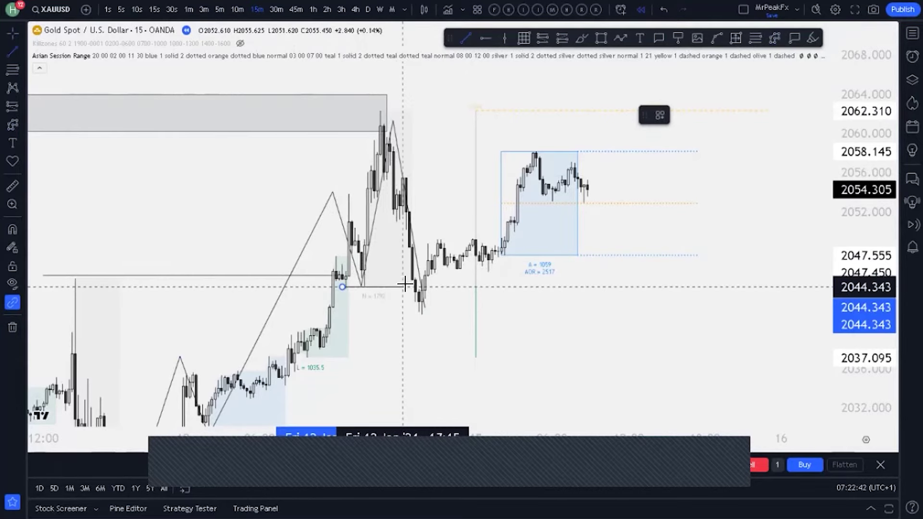
click(414, 285)
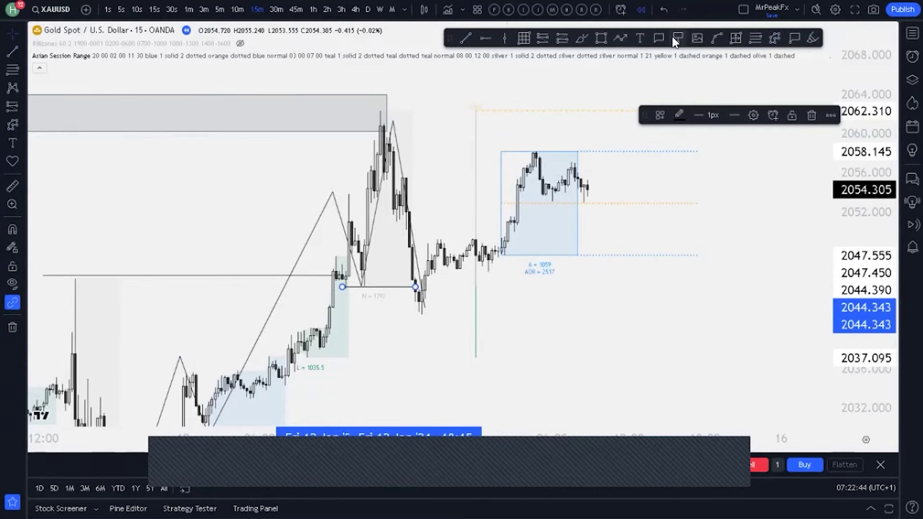
Step: Add the text label "bos" and position it just beneath the line at the 12 January pullback low
click(639, 39)
click(367, 292)
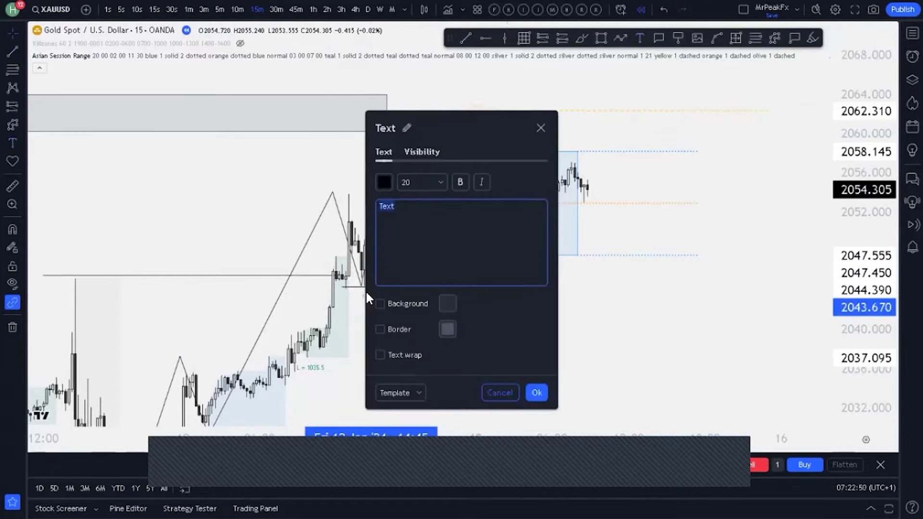
text(bos)
click(538, 392)
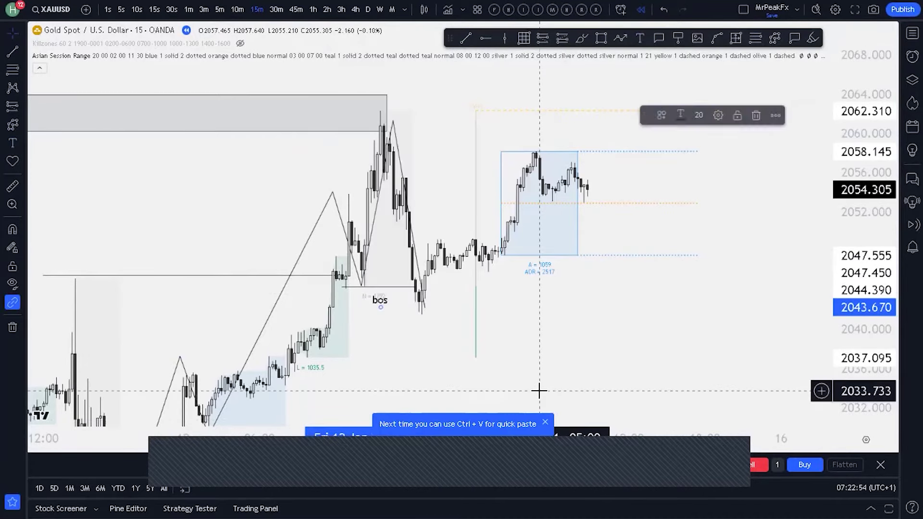
drag(379, 301, 383, 300)
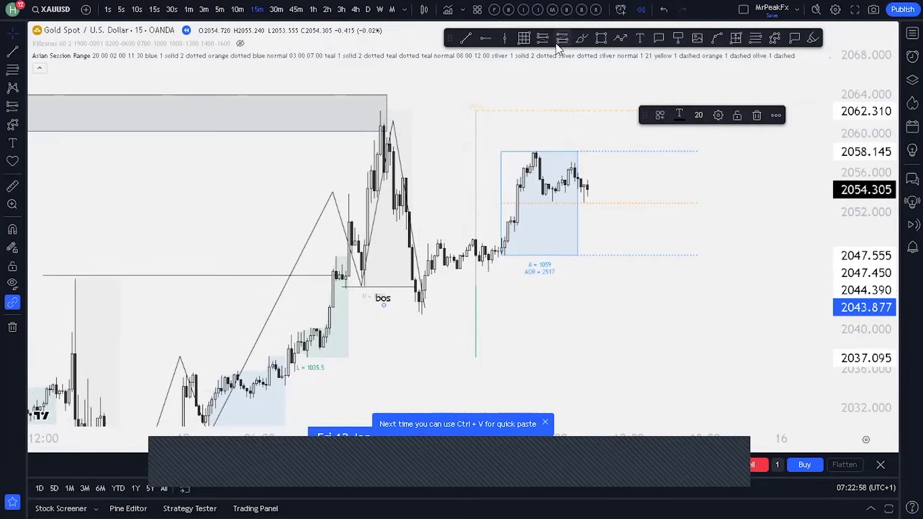
Step: Try a short position with its entry at about 2062.2 on the 12 January peak and remove it
click(541, 38)
click(377, 112)
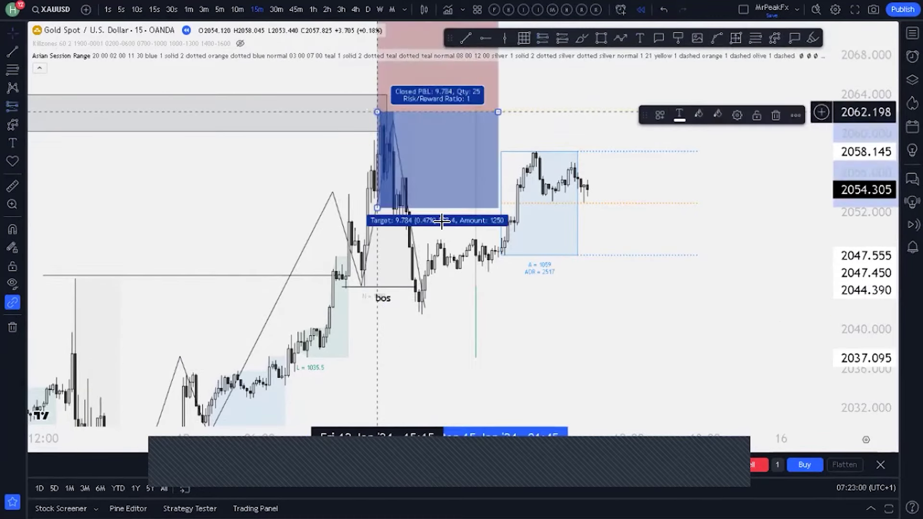
click(777, 116)
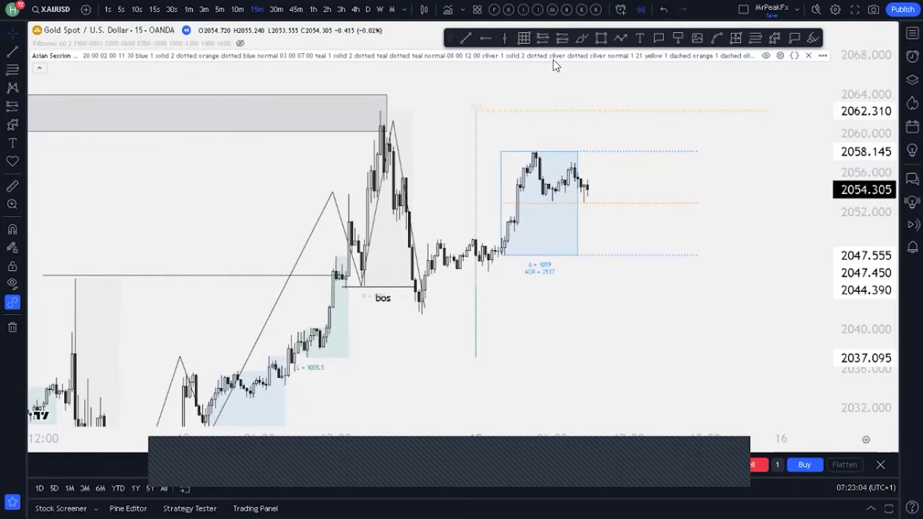
Step: Try a Fibonacci drawing from about 2062.4 at the 12 January peak down to about 2041.2 and delete it
click(754, 38)
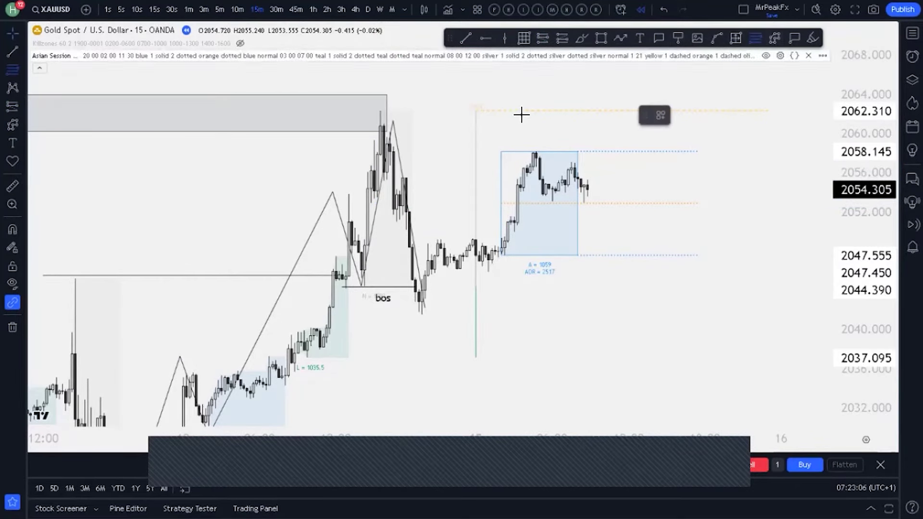
click(377, 110)
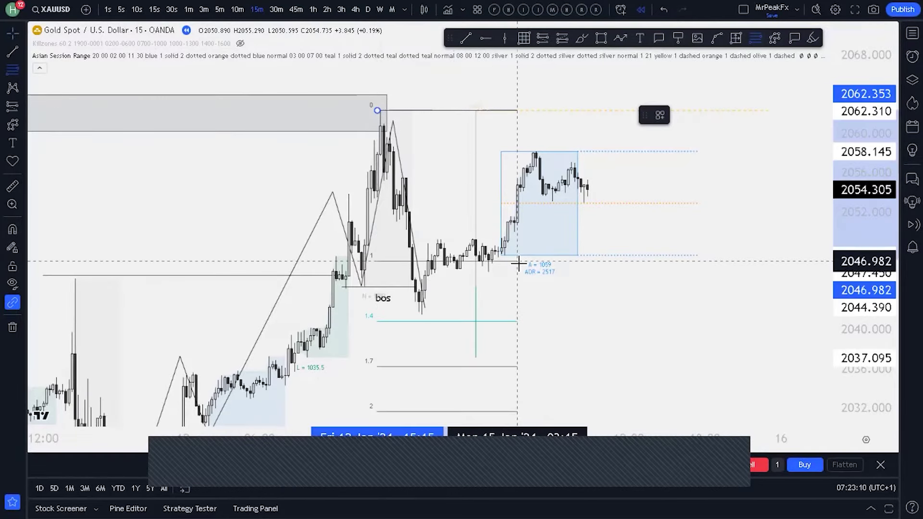
click(536, 317)
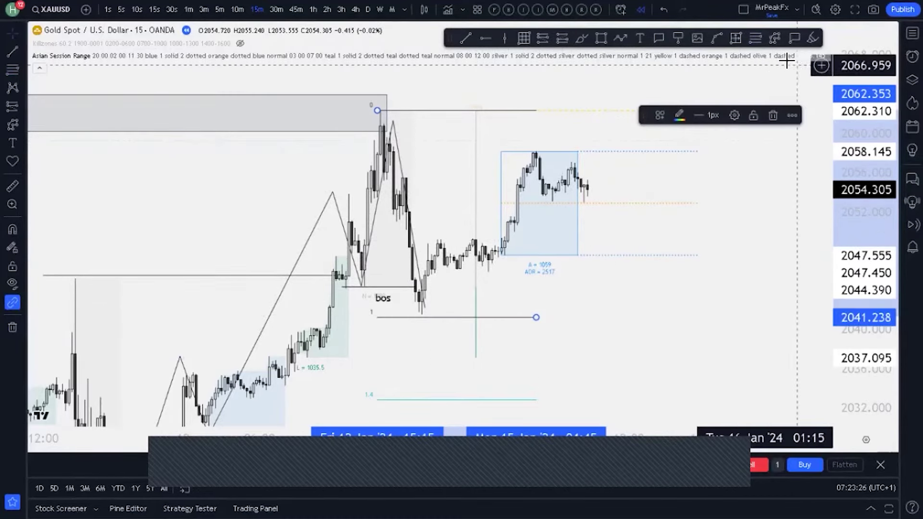
click(772, 116)
Step: Try a rectangle from about 2061.9 to 2057.7 extending from the 12 January peak into 15 January, and delete it
scroll(691, 182, up, 1)
scroll(598, 246, up, 3)
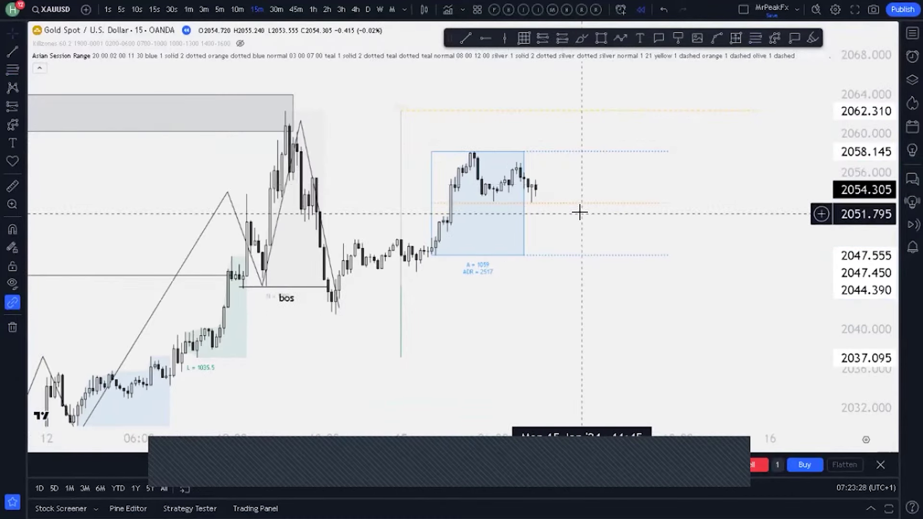
scroll(604, 247, left, 2)
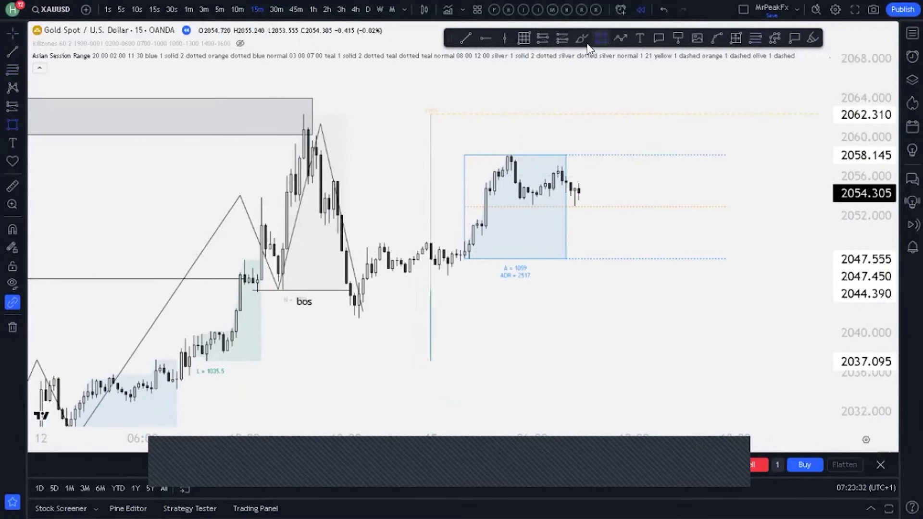
drag(302, 116, 444, 160)
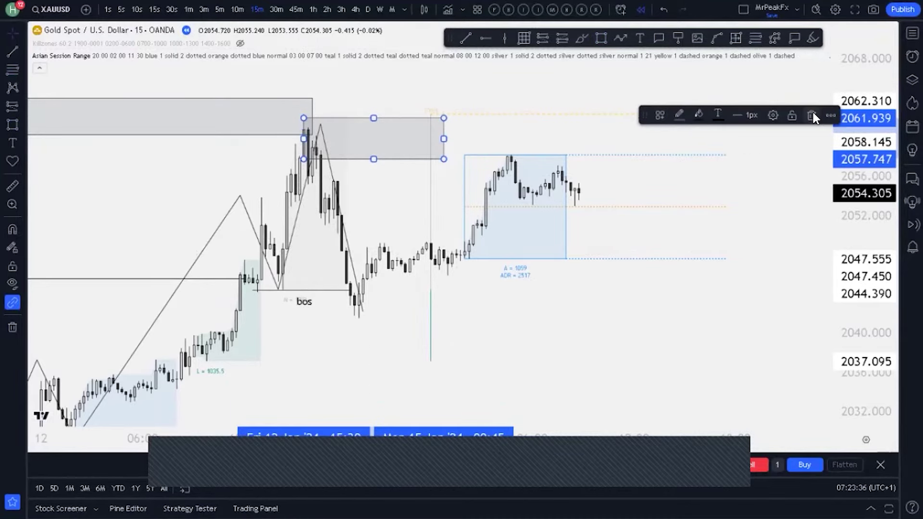
click(812, 117)
Step: Draw a horizontal trend line at about 2058.18 along the high of the blue Asian session box, extending past its right edge
scroll(655, 209, down, 2)
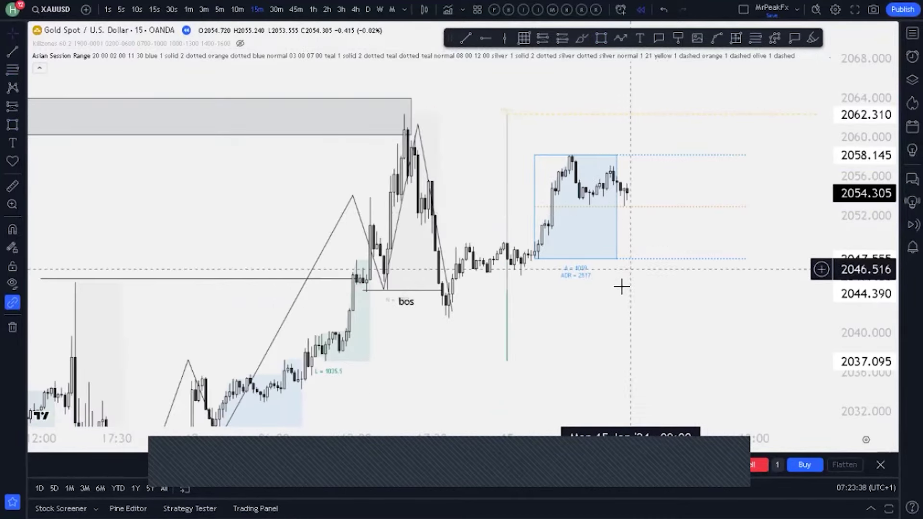
scroll(621, 287, up, 1)
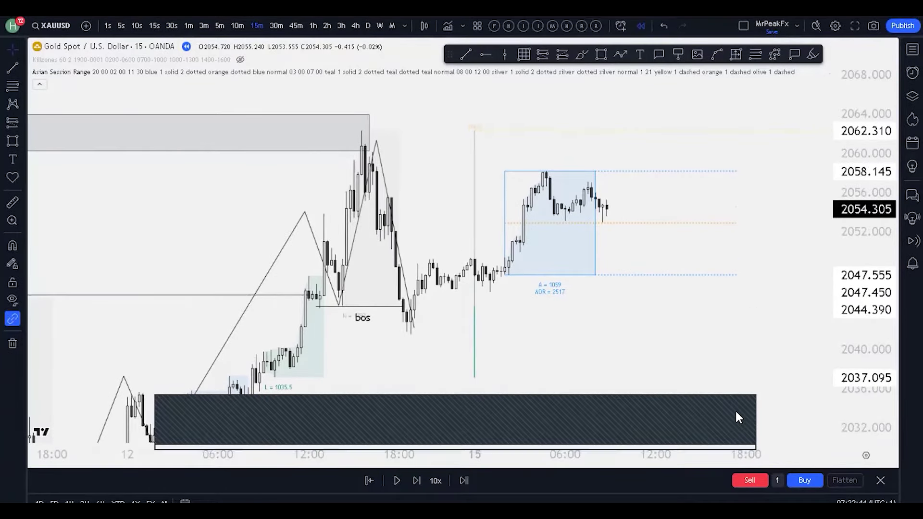
scroll(607, 291, up, 5)
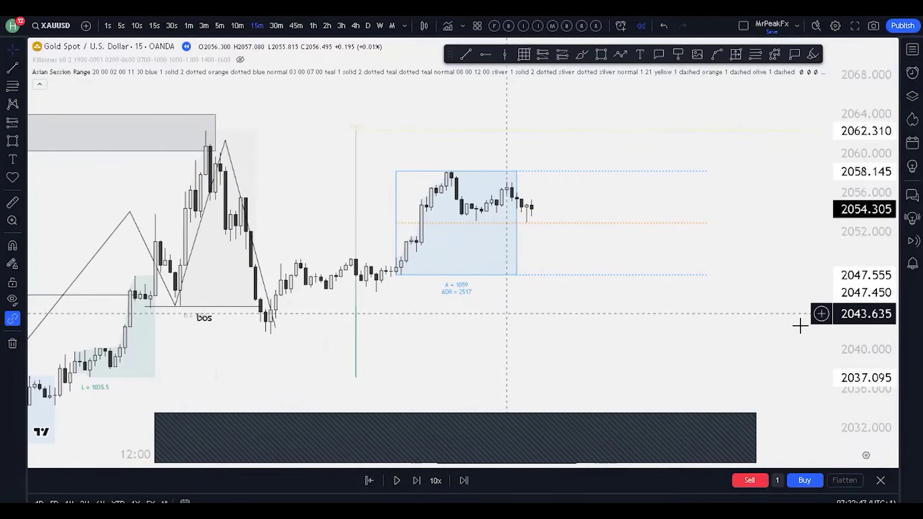
scroll(690, 344, left, 5)
drag(332, 310, 327, 333)
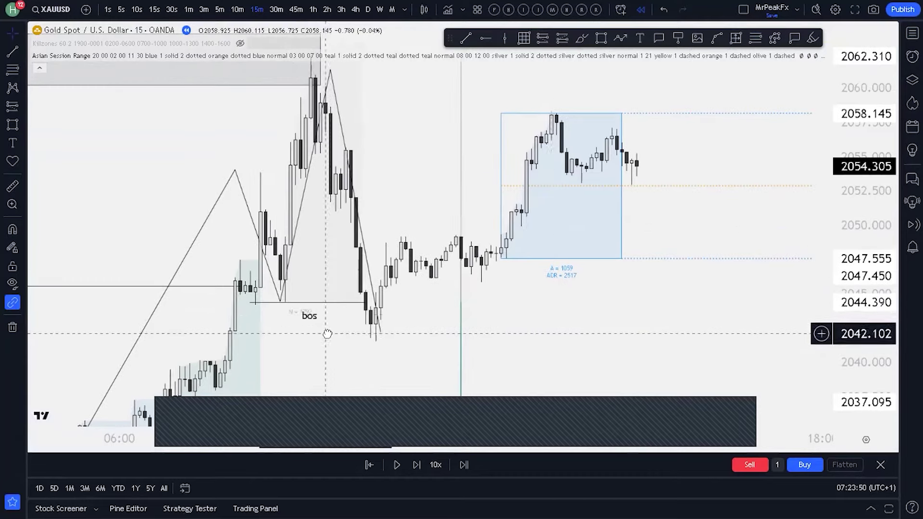
drag(606, 305, 553, 332)
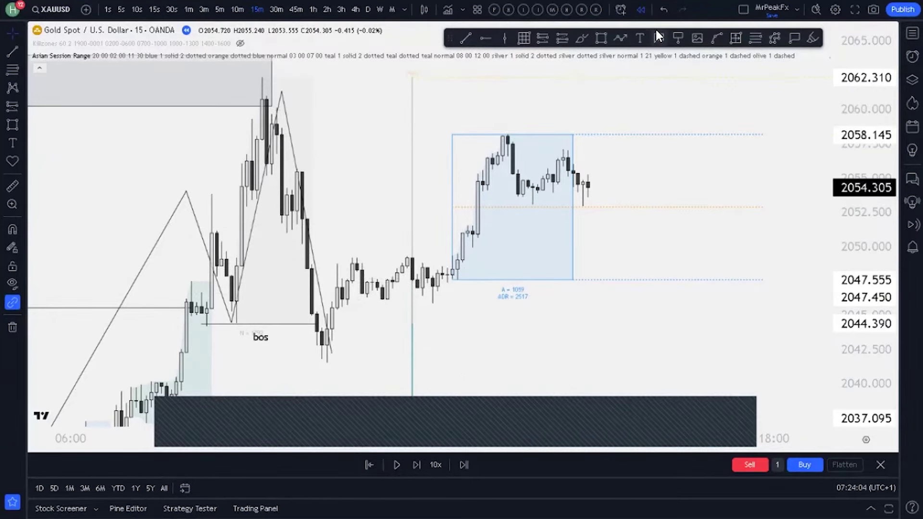
click(464, 38)
click(492, 134)
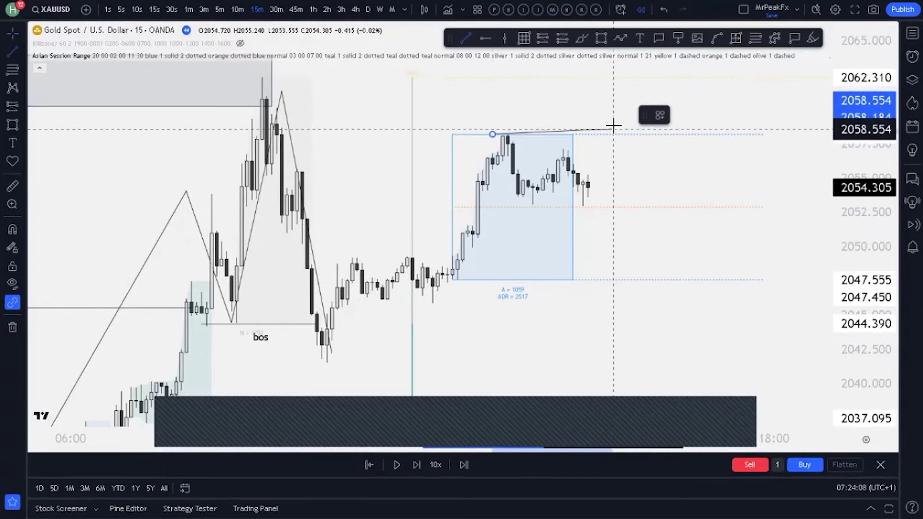
click(649, 134)
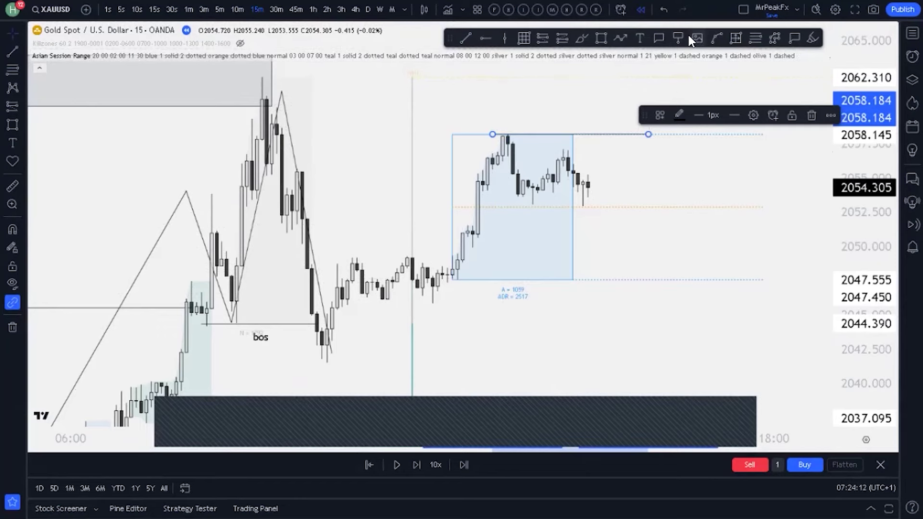
Step: Draw a horizontal path arrow at about 2047.5 along the low of the blue Asian session box, extending past its right edge
click(620, 40)
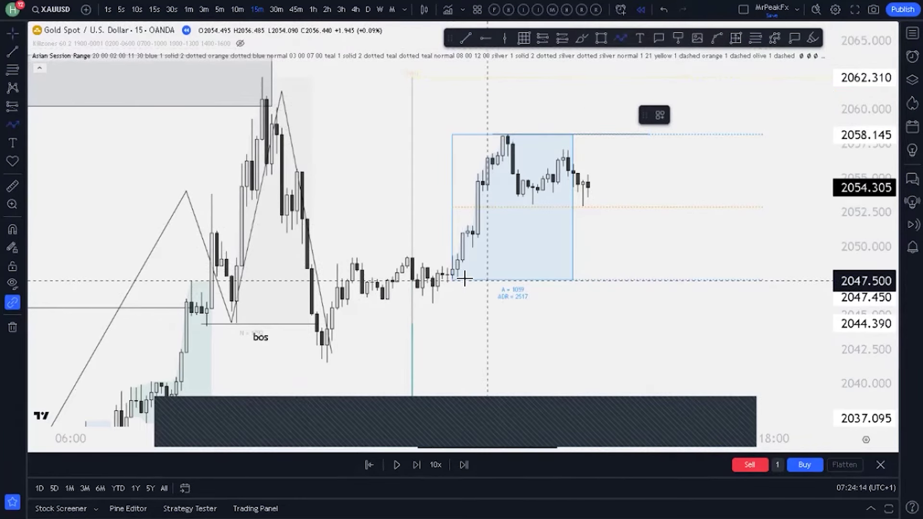
click(451, 280)
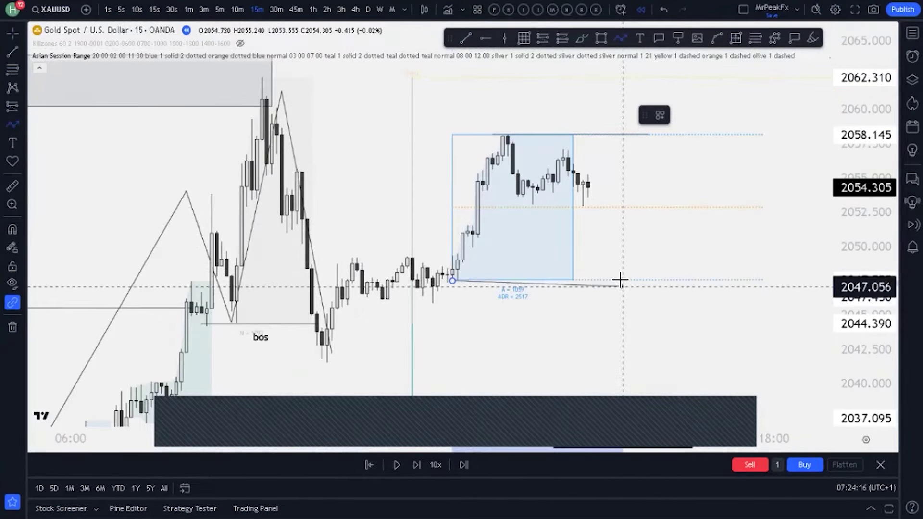
click(647, 281)
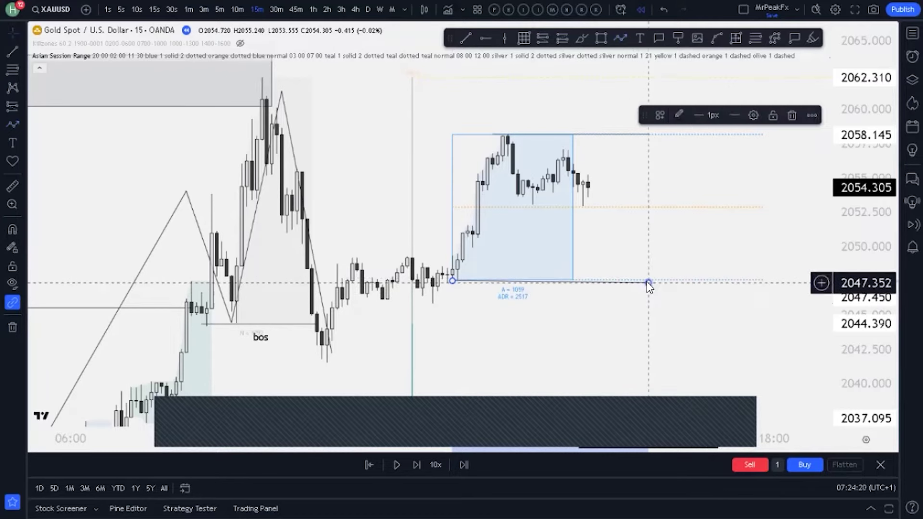
mouse_move(645, 282)
mouse_down()
mouse_move(631, 275)
mouse_move(641, 281)
mouse_up()
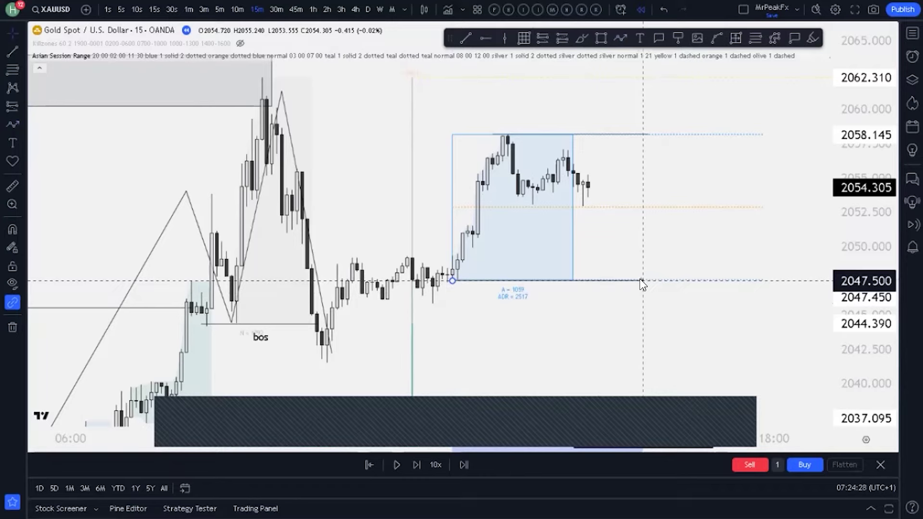
drag(641, 280, 641, 281)
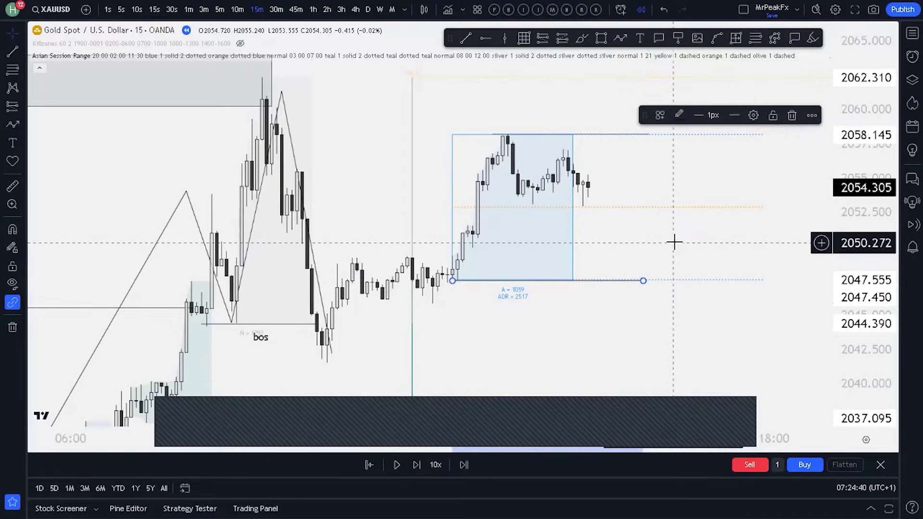
Step: Draw a price-swing path from the low after the bos line through the next high and pullback, the Asian session high and down to about 2052.7
drag(691, 244, 664, 245)
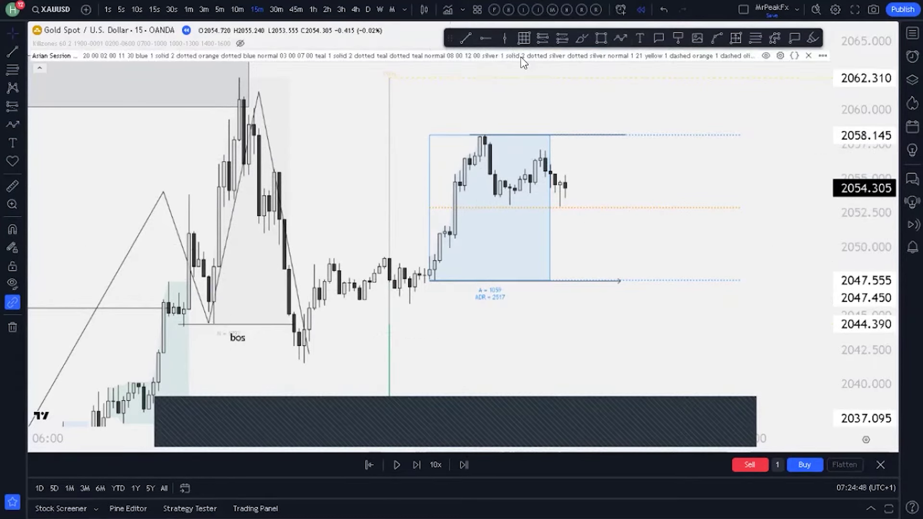
click(621, 38)
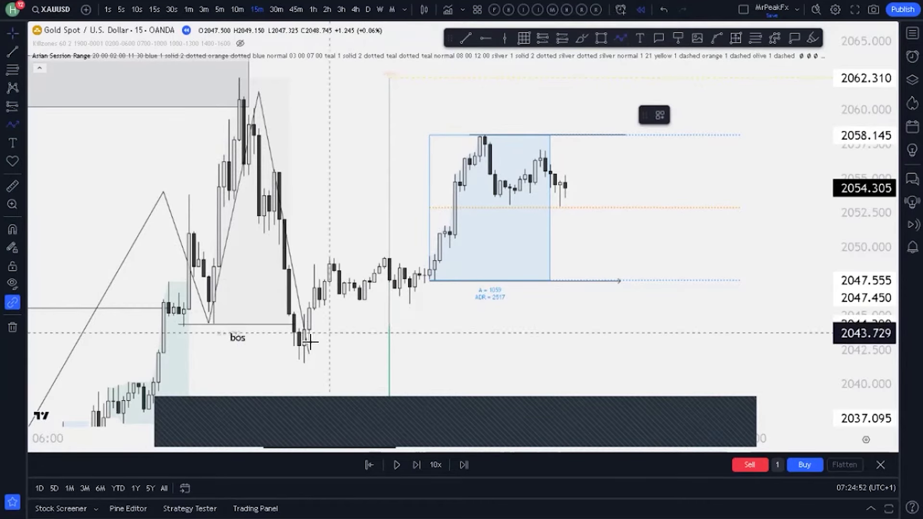
click(294, 365)
click(324, 237)
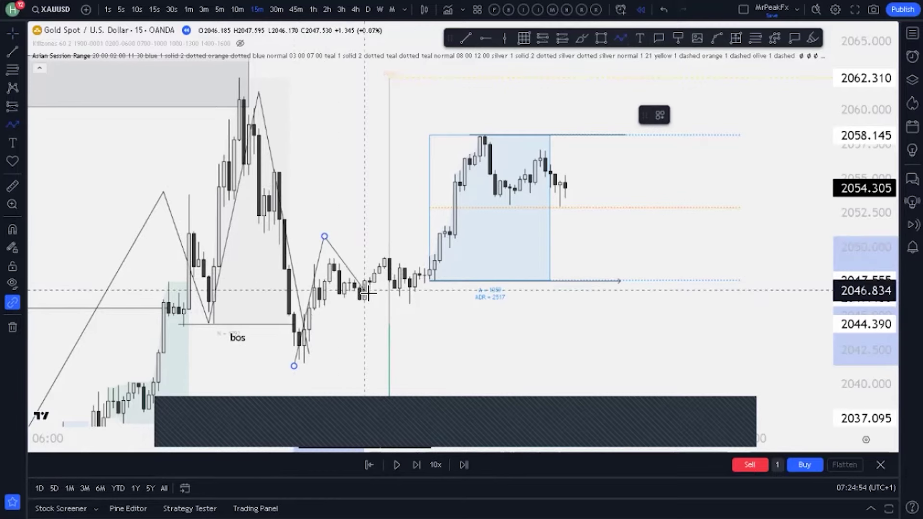
click(379, 308)
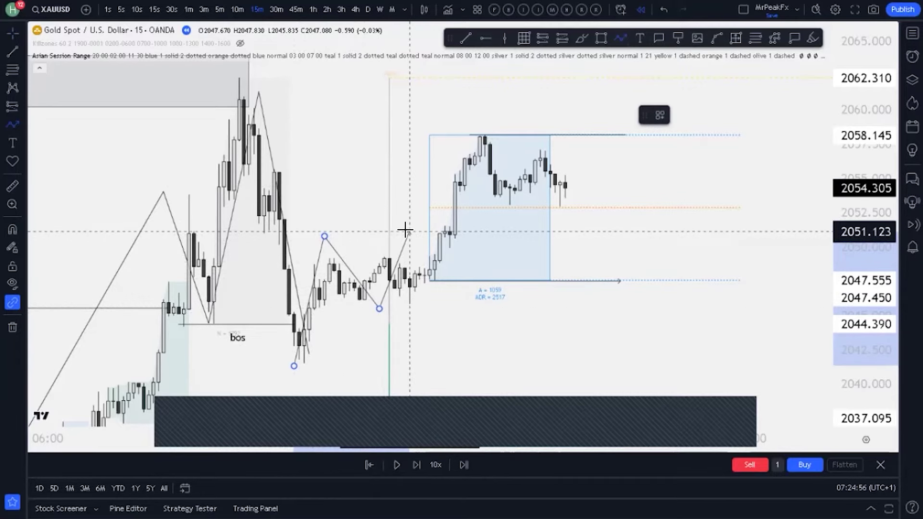
click(475, 124)
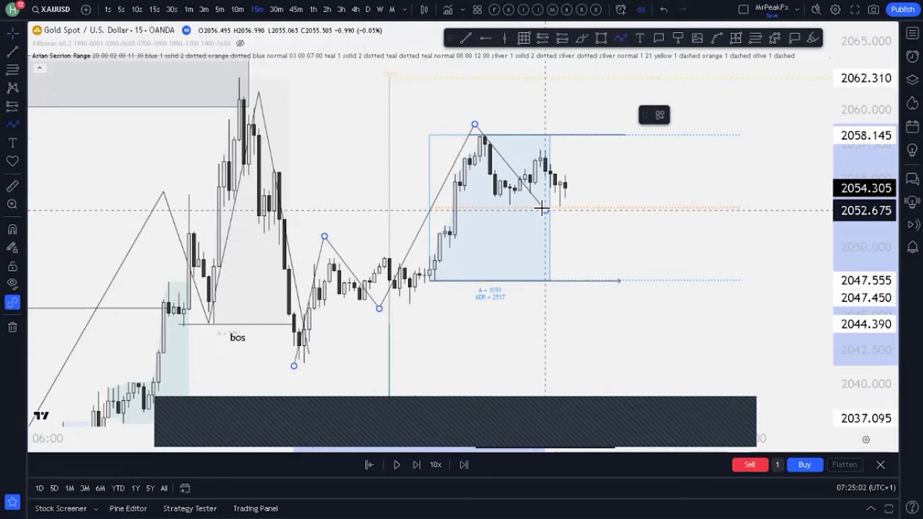
double_click(542, 207)
click(592, 249)
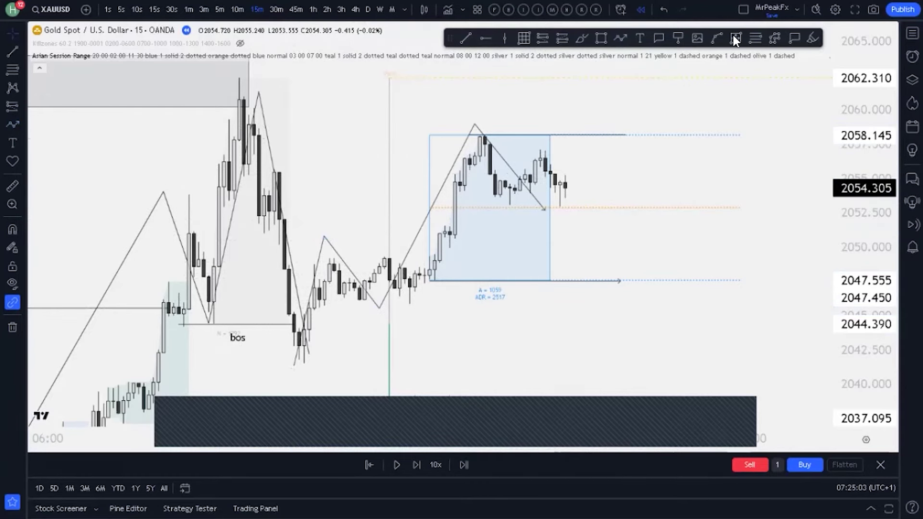
Step: Try a projected polyline from the latest low up above the Asian session high and down to about 2051.9, and delete it
click(774, 37)
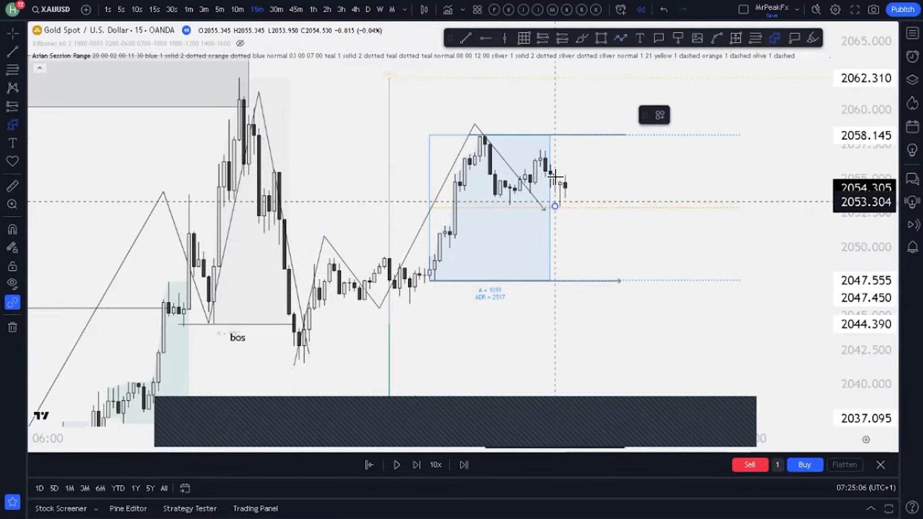
click(555, 206)
click(575, 126)
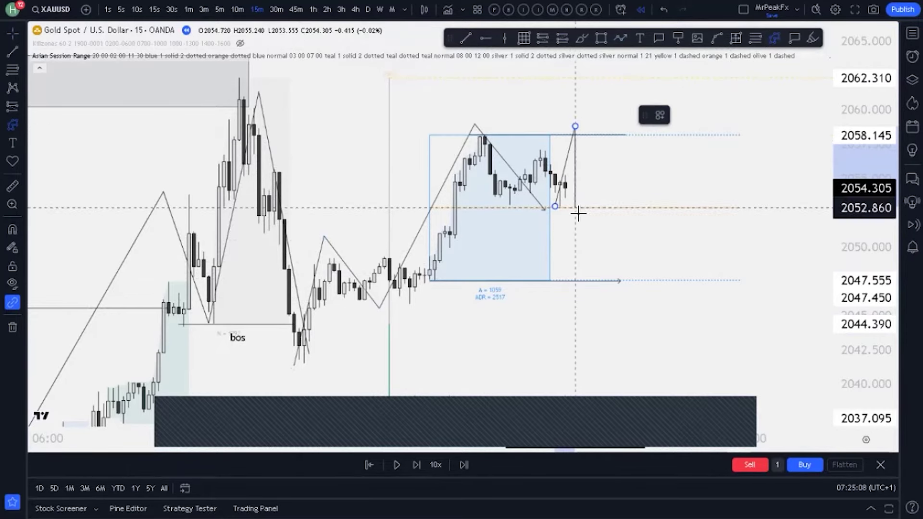
click(585, 222)
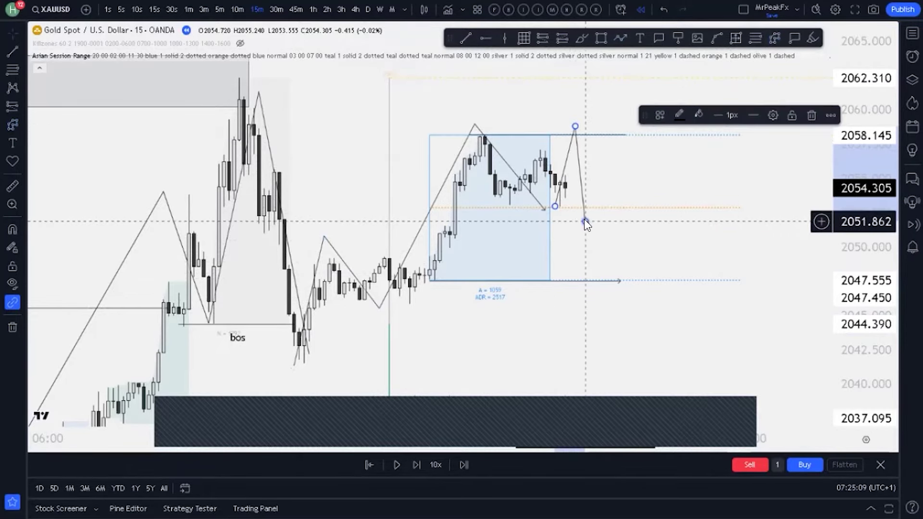
click(811, 116)
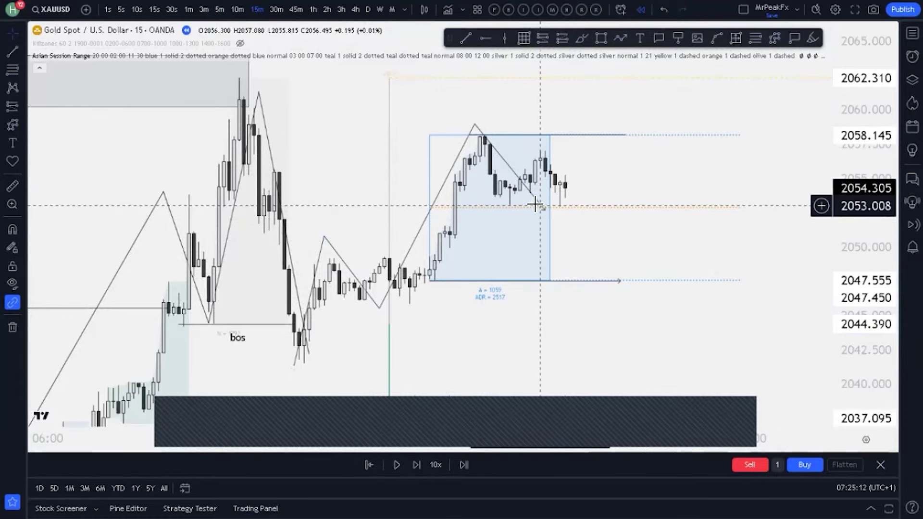
Step: Draw a rectangle zone from about 2062.4 to 2058.17, spanning from the 12 January peak to beyond the latest candles
drag(826, 347, 826, 341)
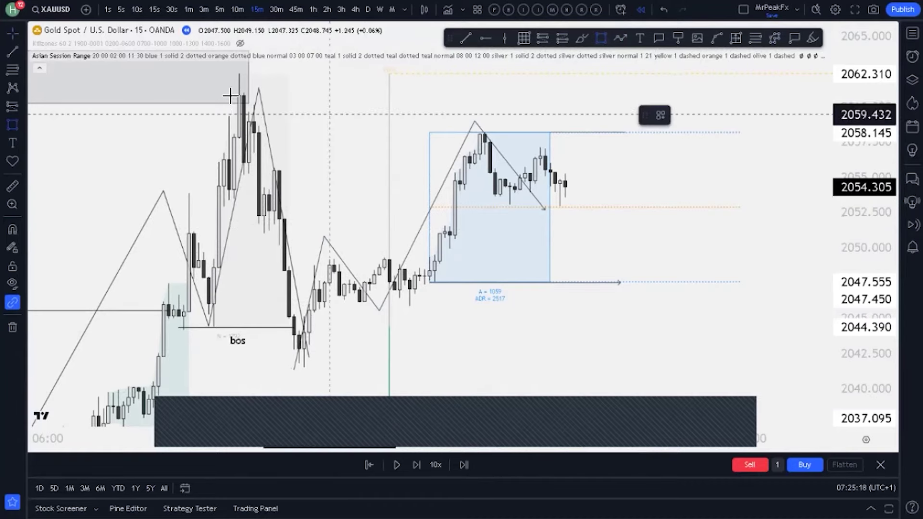
drag(236, 72, 670, 132)
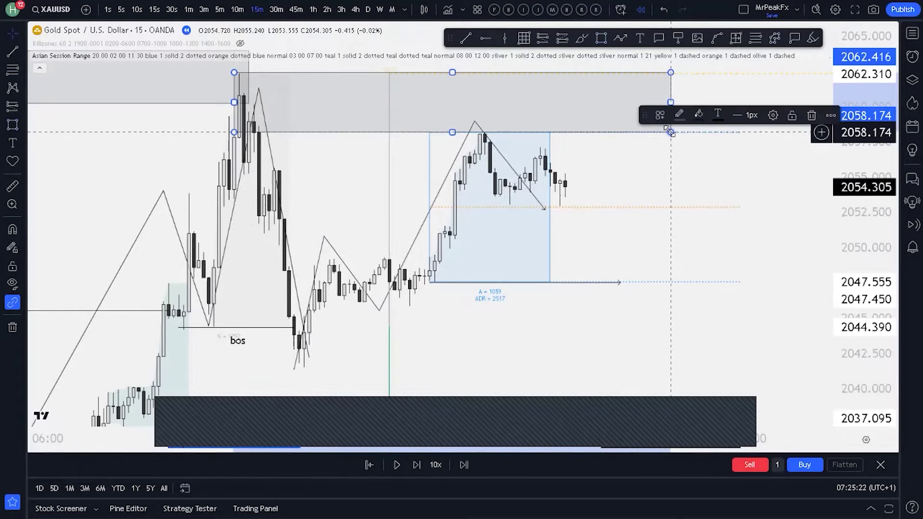
click(705, 166)
Step: Play the bar replay forward through price's move into the new rectangle zone and down from it
drag(701, 175, 680, 175)
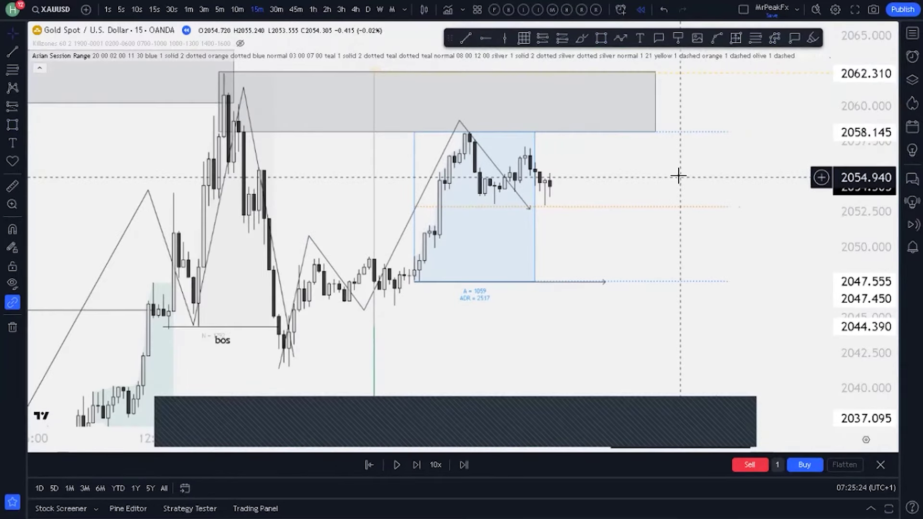
click(396, 465)
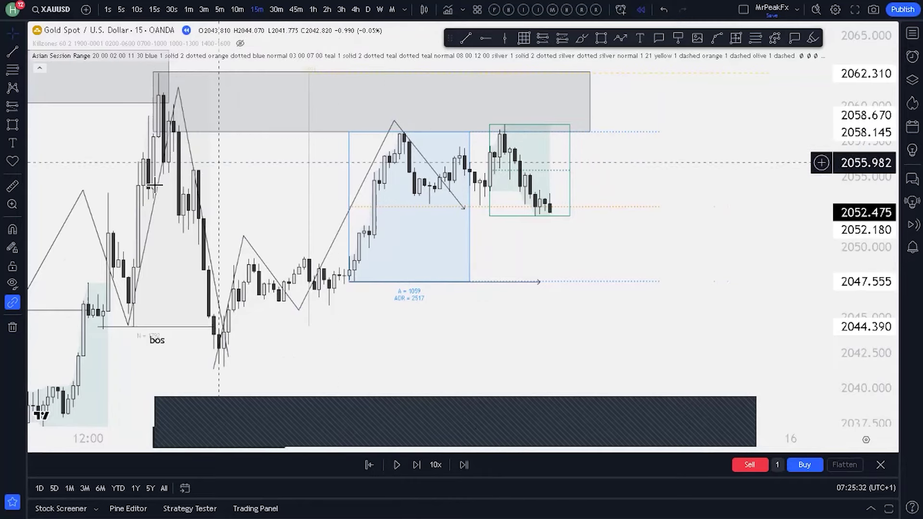
Step: Place an X icon at about 2058.5, just above the Asian session high
click(20, 158)
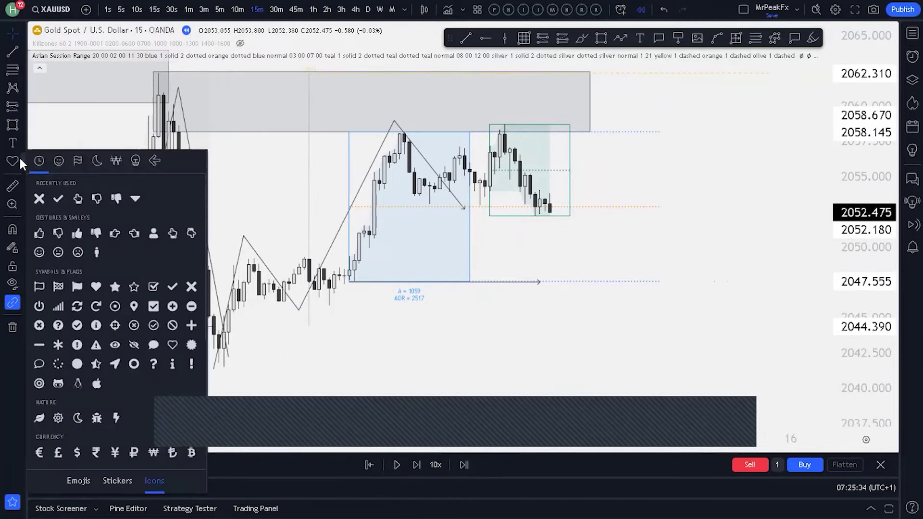
click(41, 198)
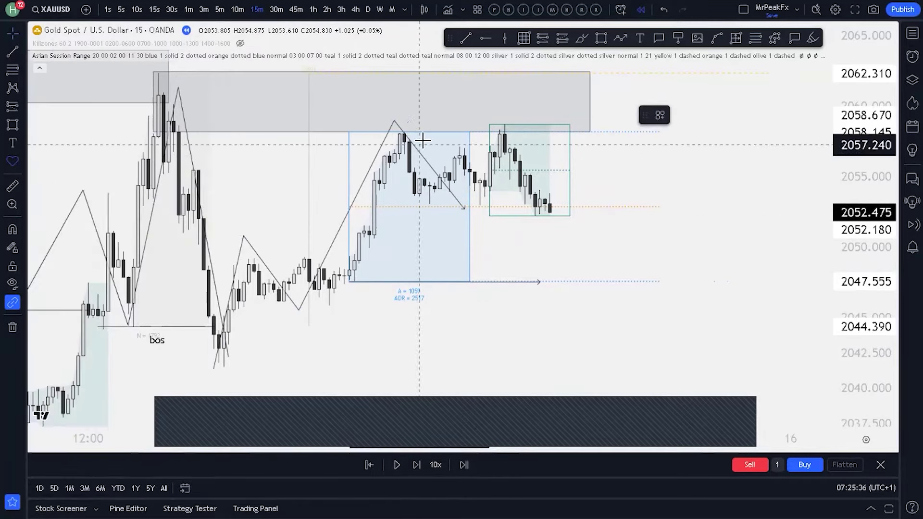
click(444, 127)
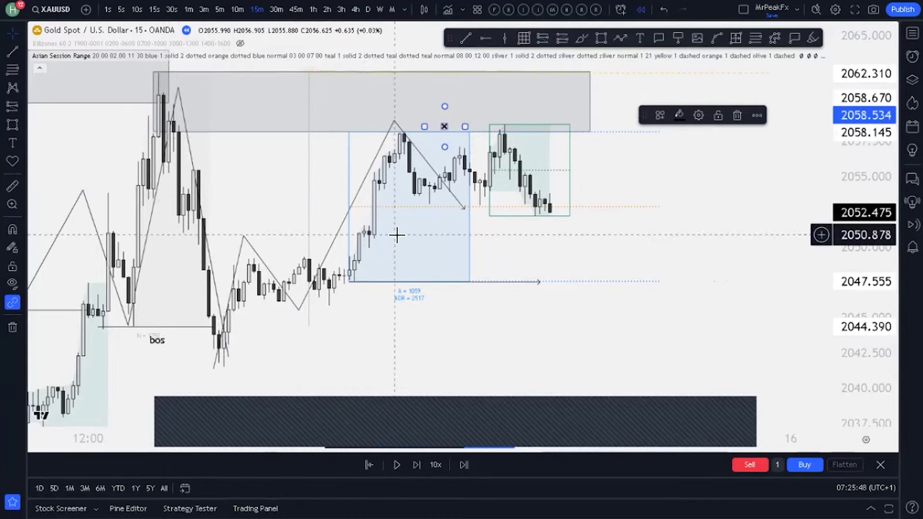
Step: Draw a horizontal trend line at about 2052.96 from the pullback low after the Asian session high to the latest candles
click(13, 53)
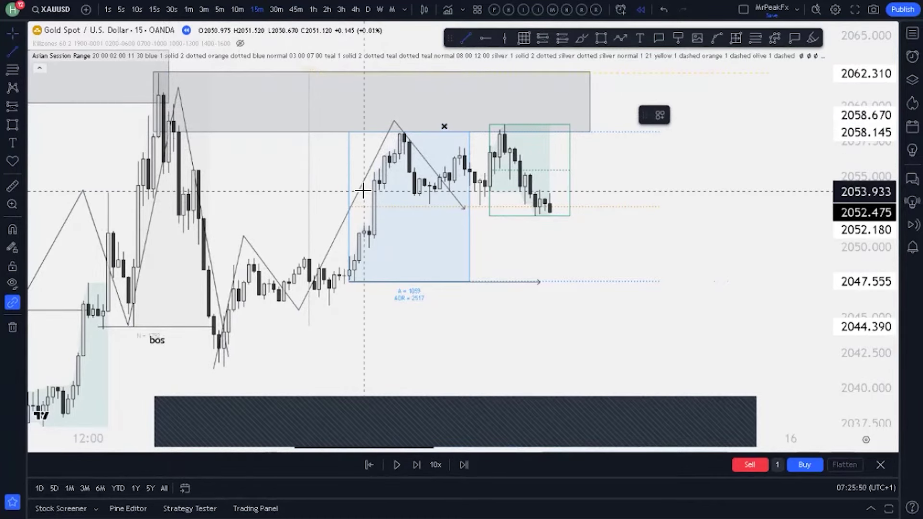
click(434, 203)
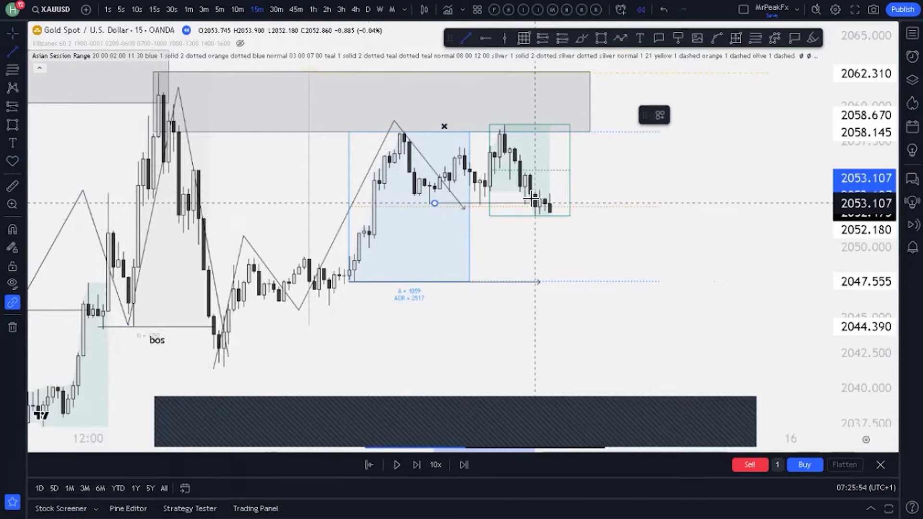
click(533, 201)
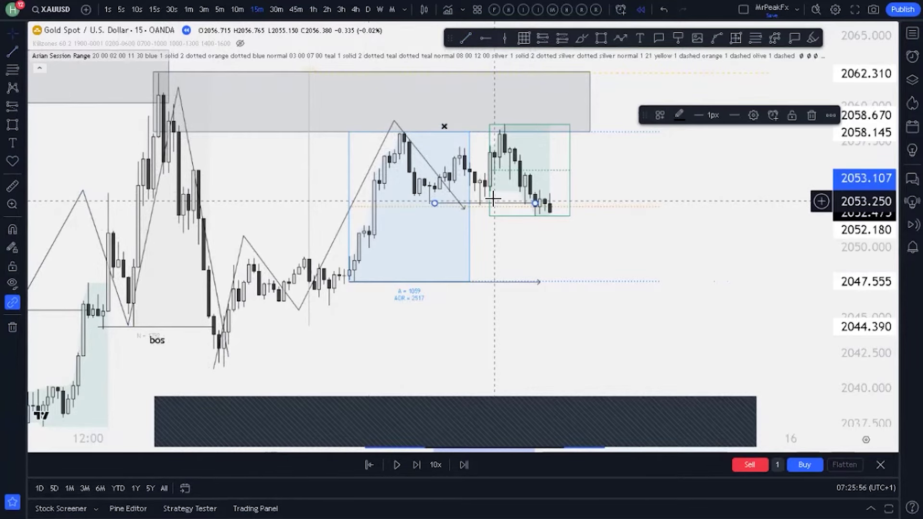
drag(498, 207, 488, 204)
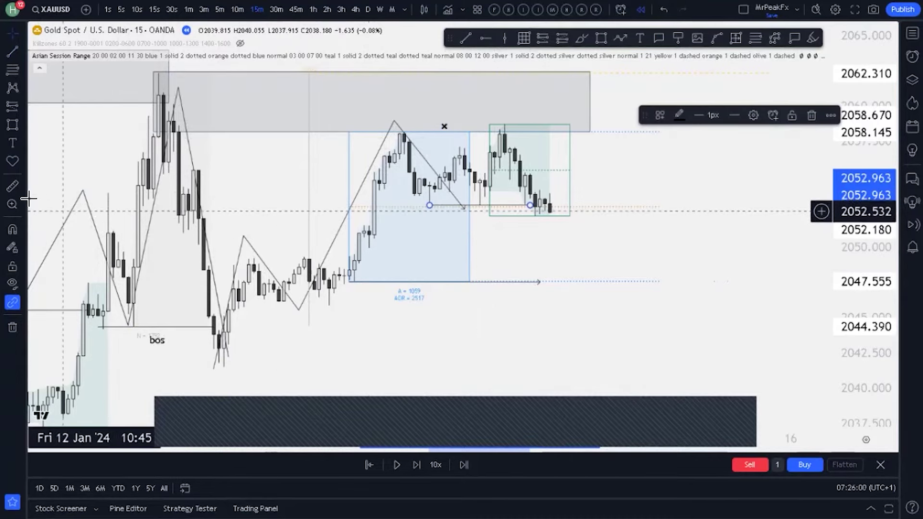
Step: Add the text label "bos" just below the new horizontal line
click(14, 143)
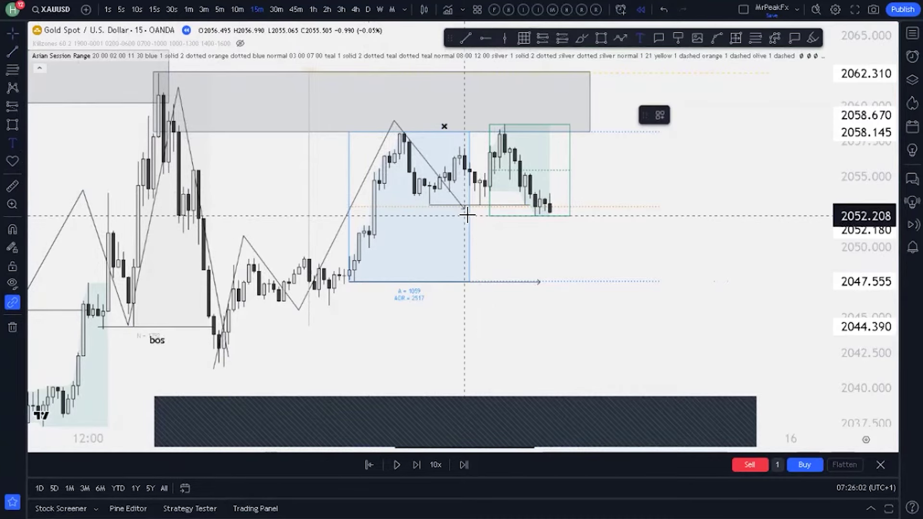
click(474, 211)
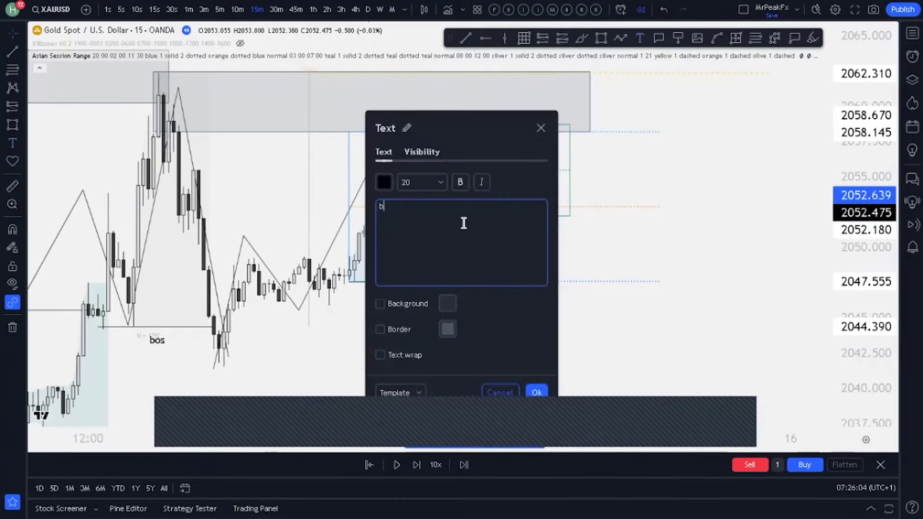
click(536, 392)
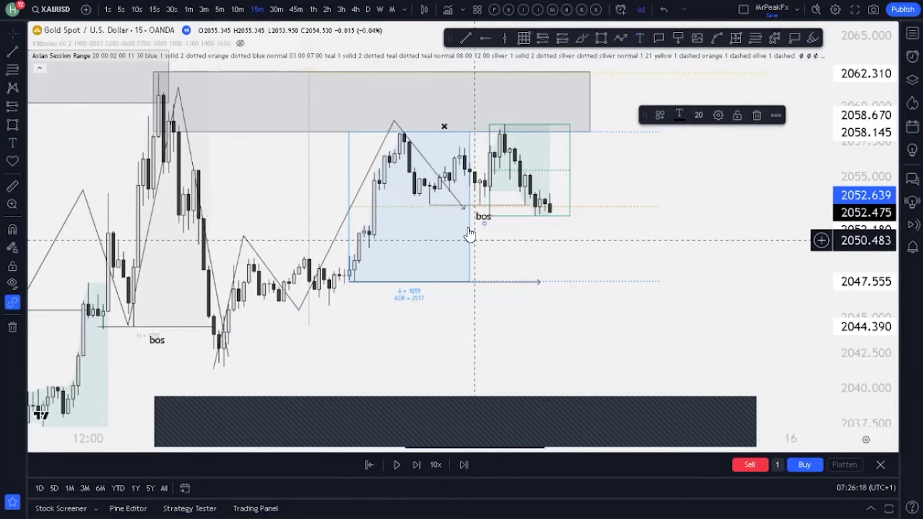
Step: Switch the chart to the 10-minute timeframe and frame the latest decline from the supply zone
scroll(572, 252, up, 2)
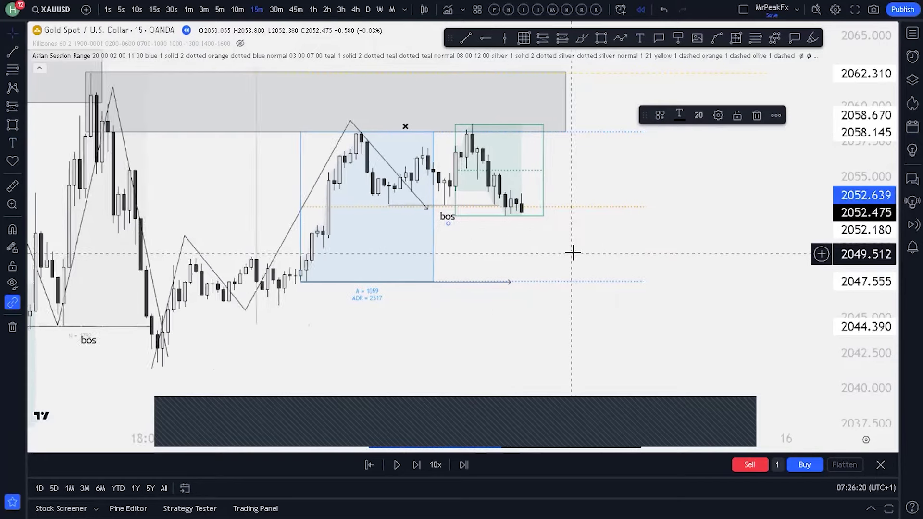
drag(858, 344, 858, 380)
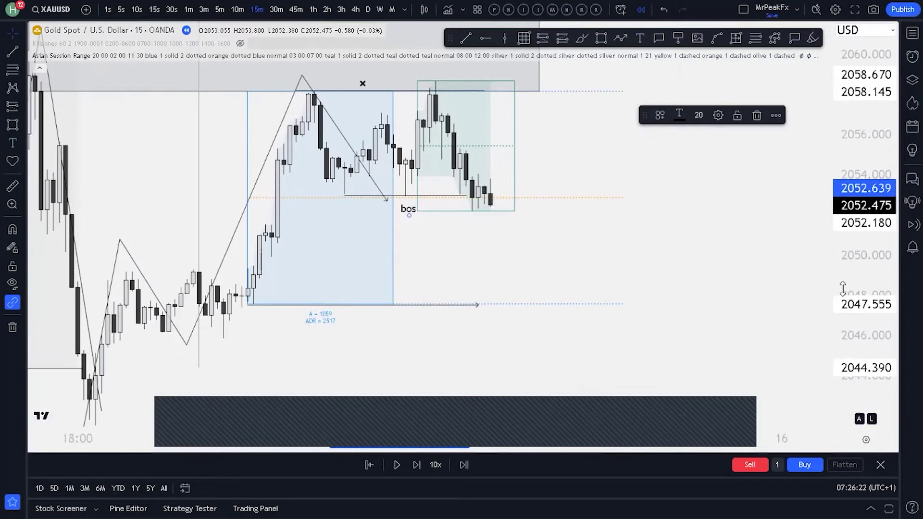
drag(614, 267, 612, 288)
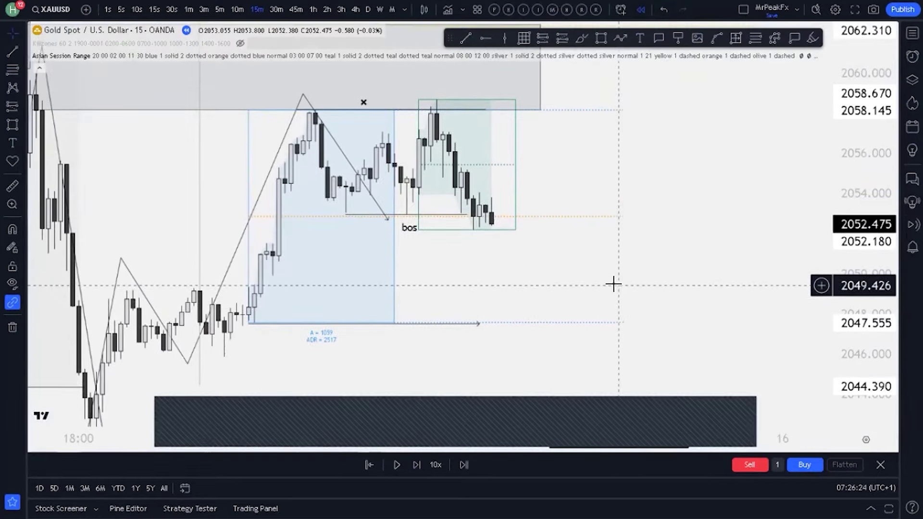
click(237, 10)
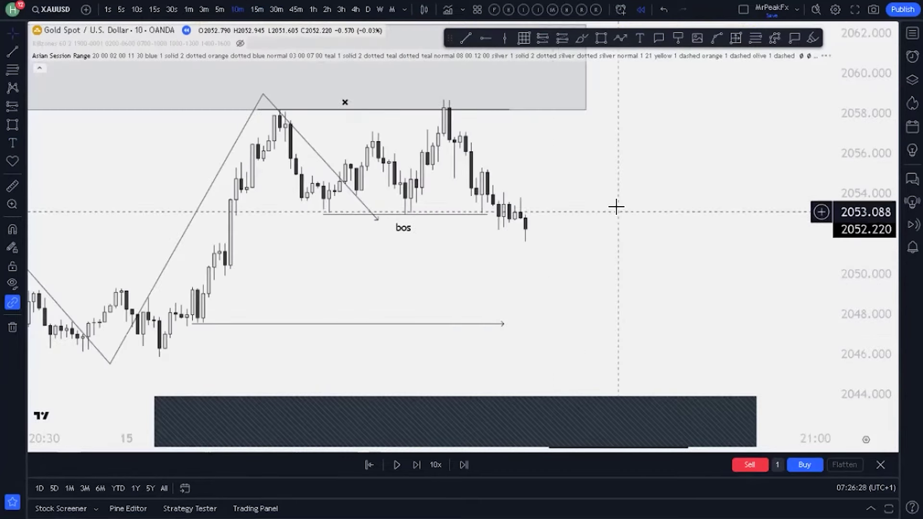
drag(591, 214, 540, 229)
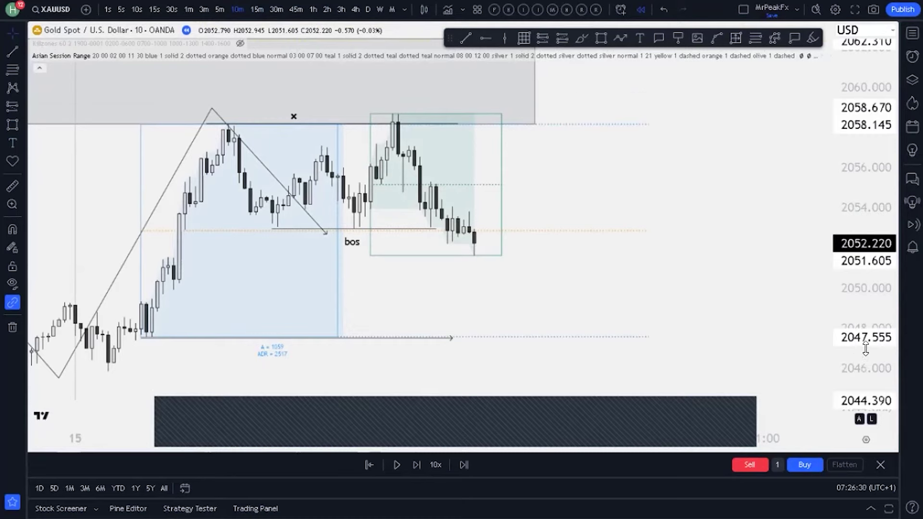
drag(866, 348, 865, 308)
scroll(582, 246, up, 1)
mouse_move(579, 244)
mouse_down()
mouse_move(588, 278)
mouse_move(550, 274)
mouse_up()
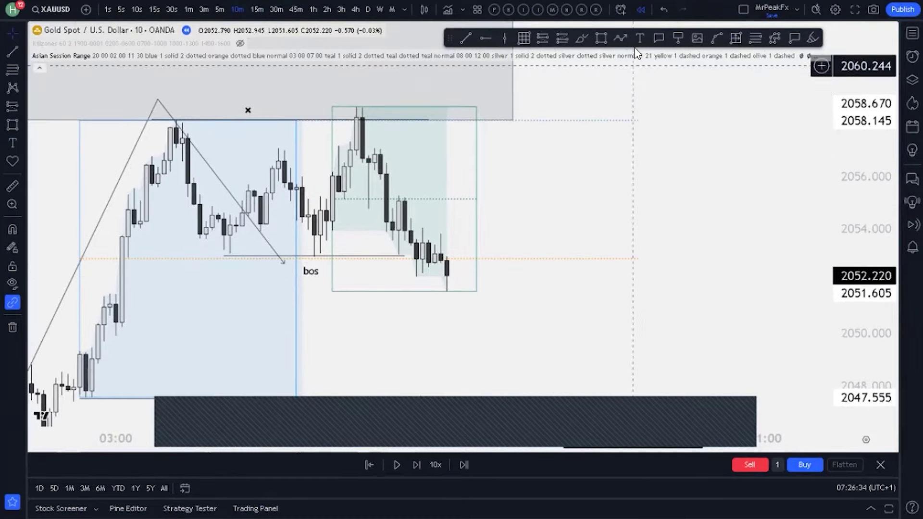
Step: Draw a descending swing path from about 2058.6 through the lower lows and lower highs to about 2051.3 below the latest candle
click(620, 38)
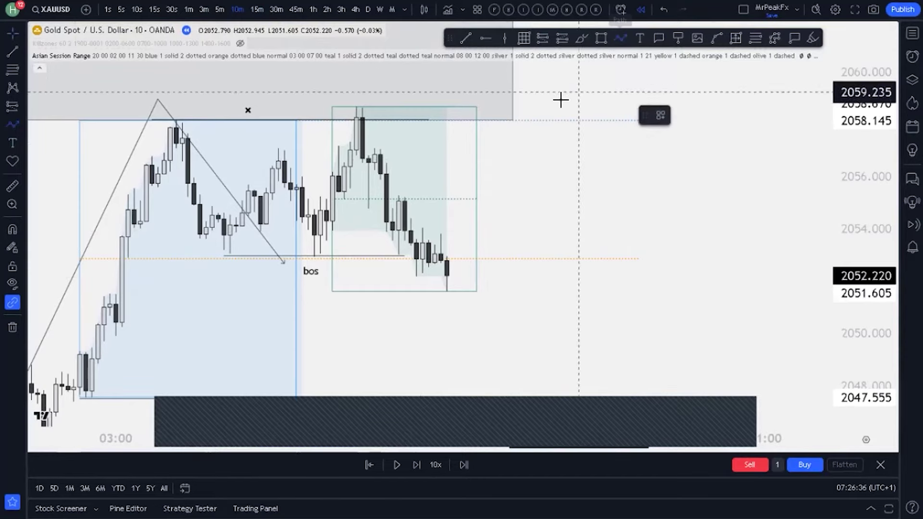
click(339, 114)
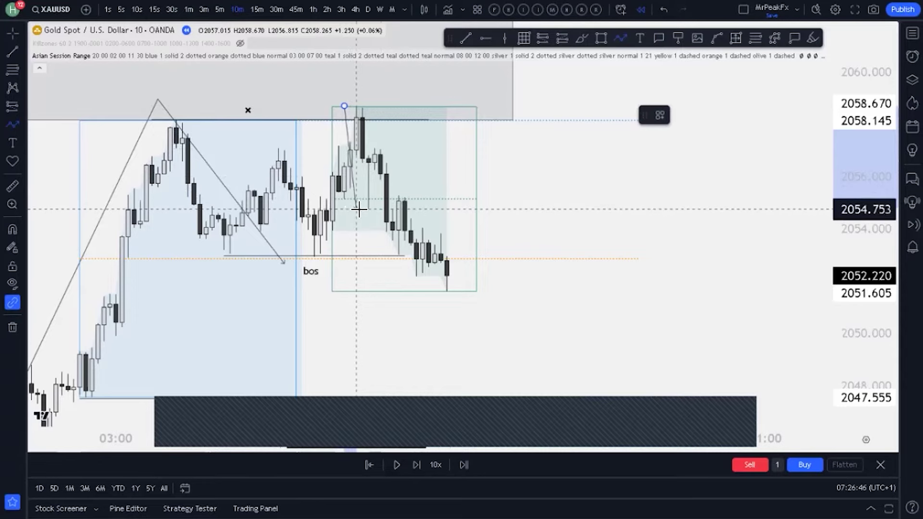
click(365, 178)
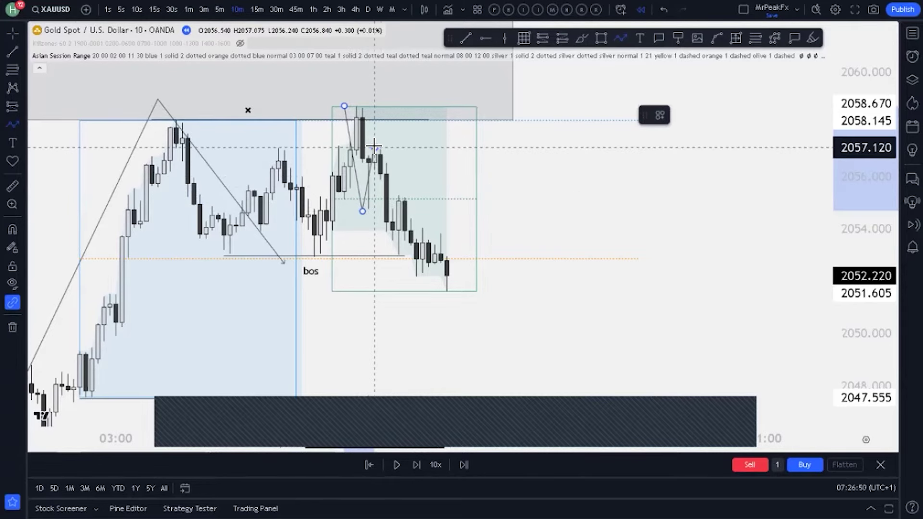
click(374, 146)
click(399, 257)
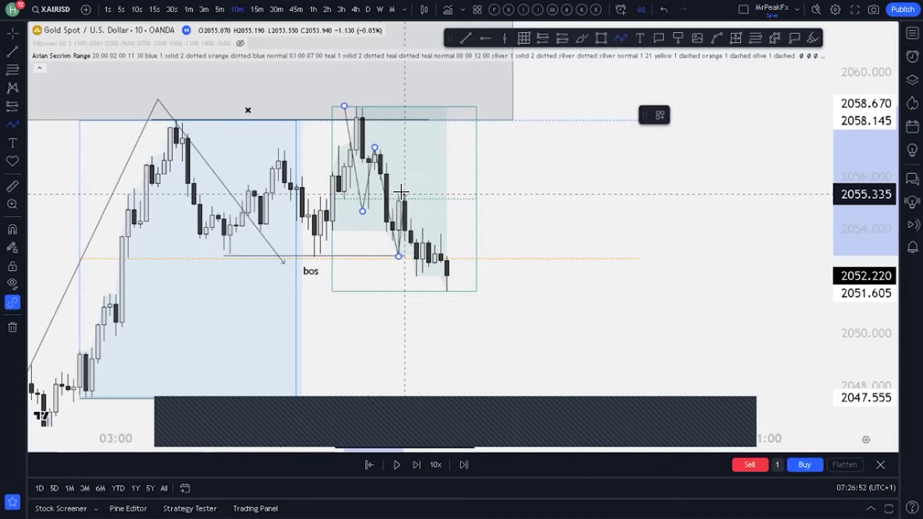
click(404, 195)
double_click(446, 299)
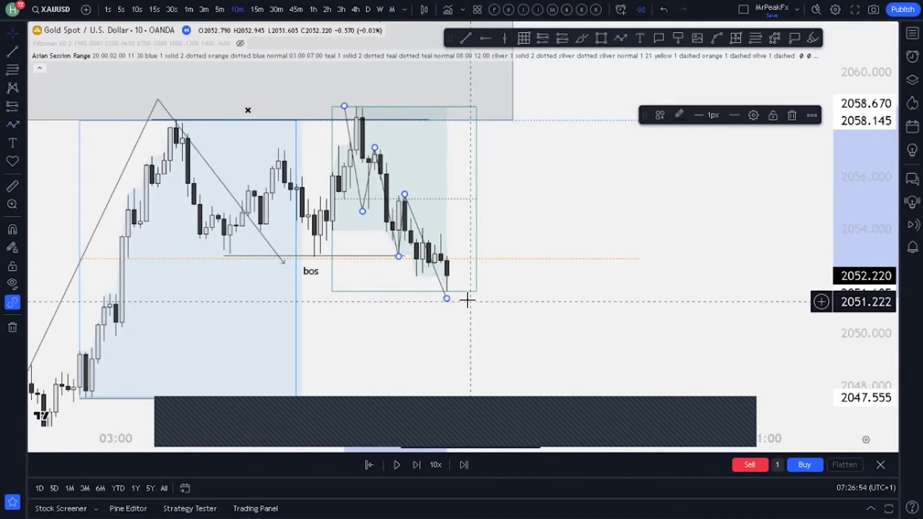
click(483, 311)
Step: Try a rectangle zone from about 2055.32 to 2054.59 at the latest lower high, extending beyond the current candle, and delete it
scroll(482, 311, up, 2)
drag(464, 299, 638, 310)
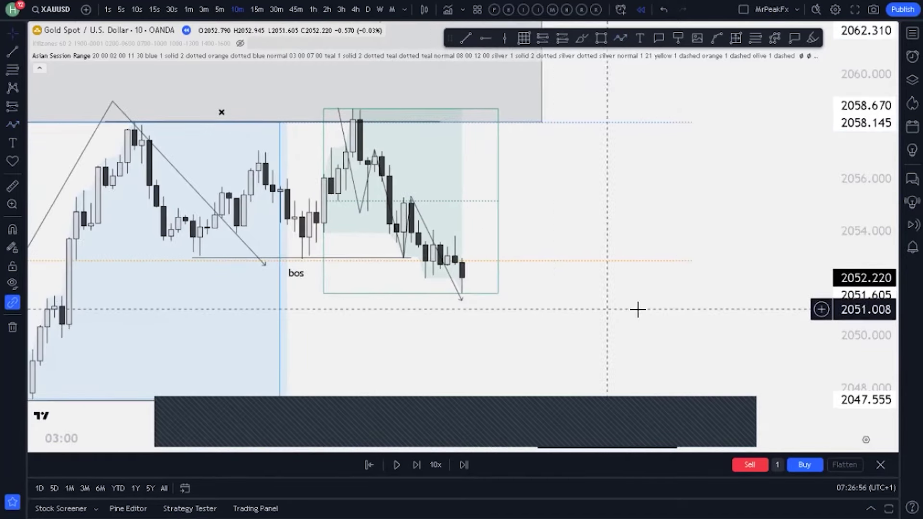
drag(876, 369, 875, 359)
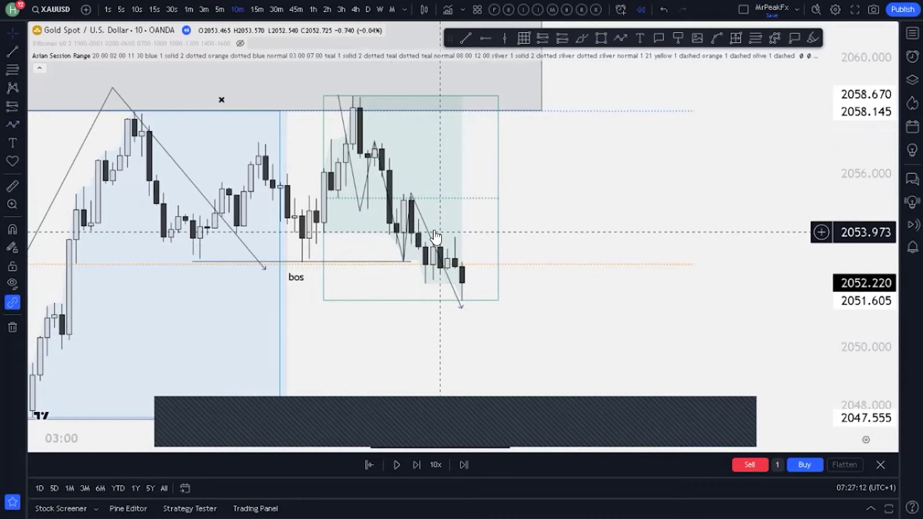
click(601, 38)
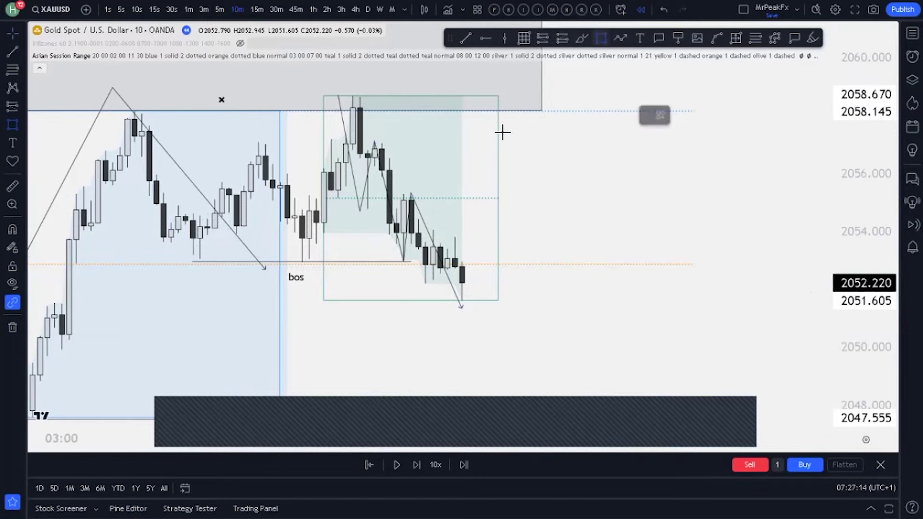
click(396, 193)
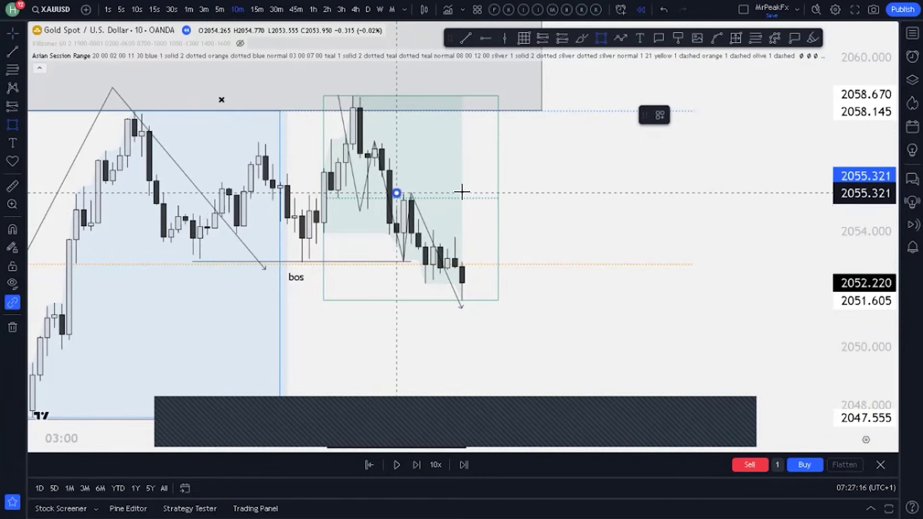
click(585, 215)
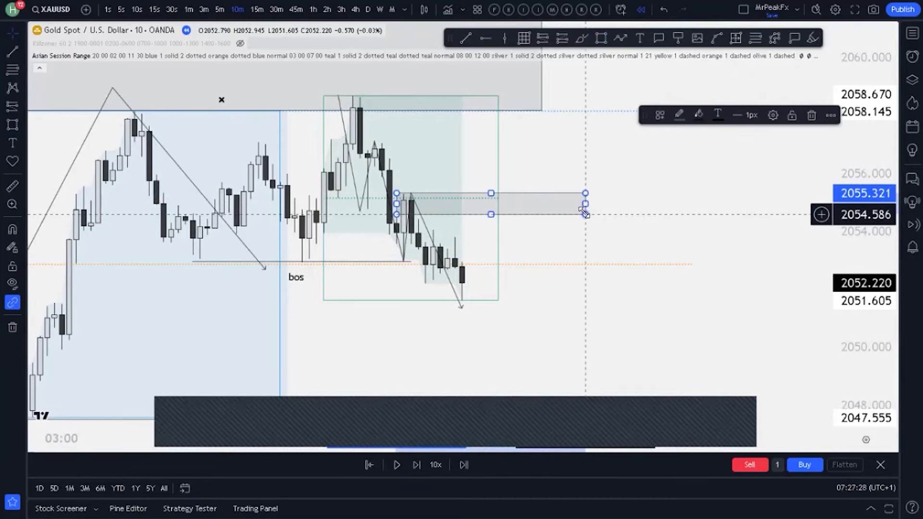
click(812, 115)
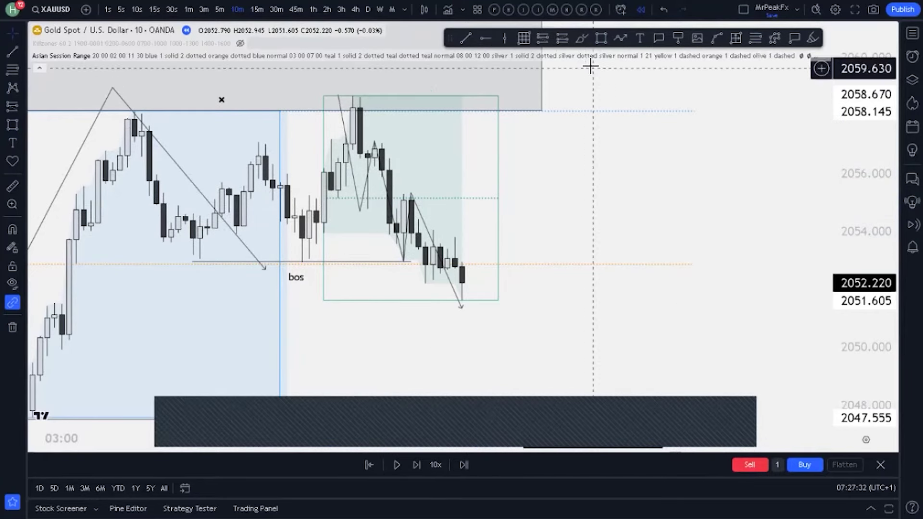
Step: Try a single-segment path from the latest lower high across to beyond the current candle, and delete it
click(619, 38)
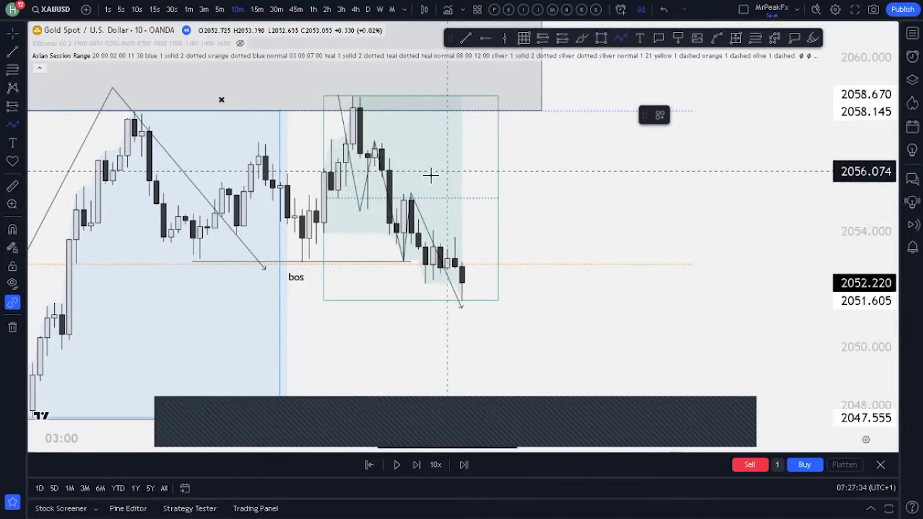
click(401, 192)
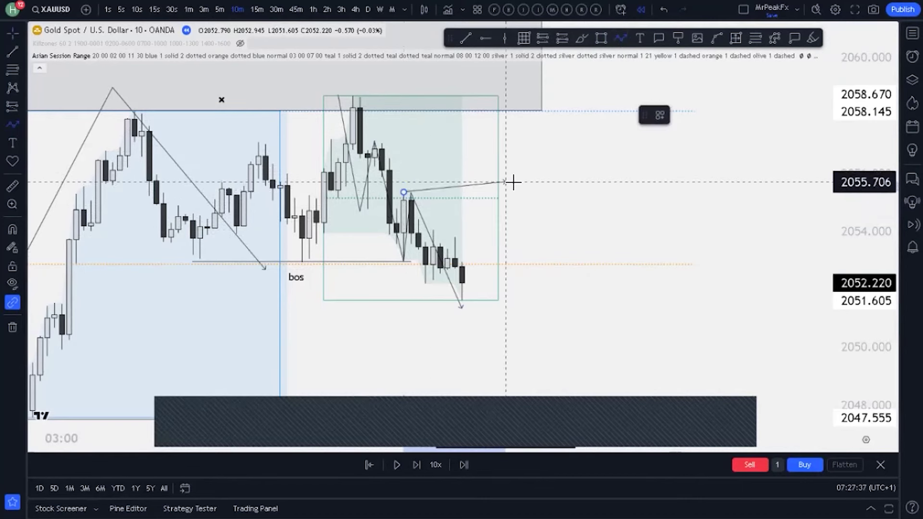
click(579, 196)
click(793, 117)
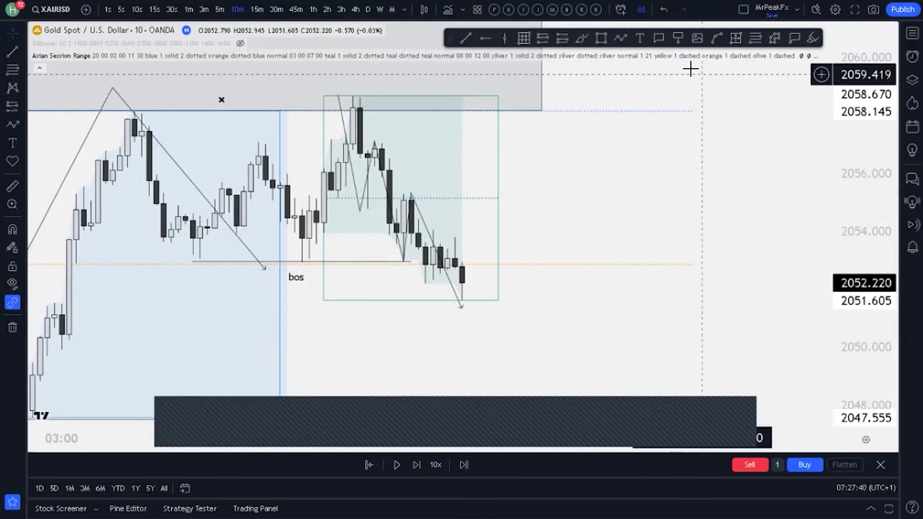
Step: Try a path running level at about 2055.3 from the latest lower high and then down to about 2053.5, and delete it
click(621, 35)
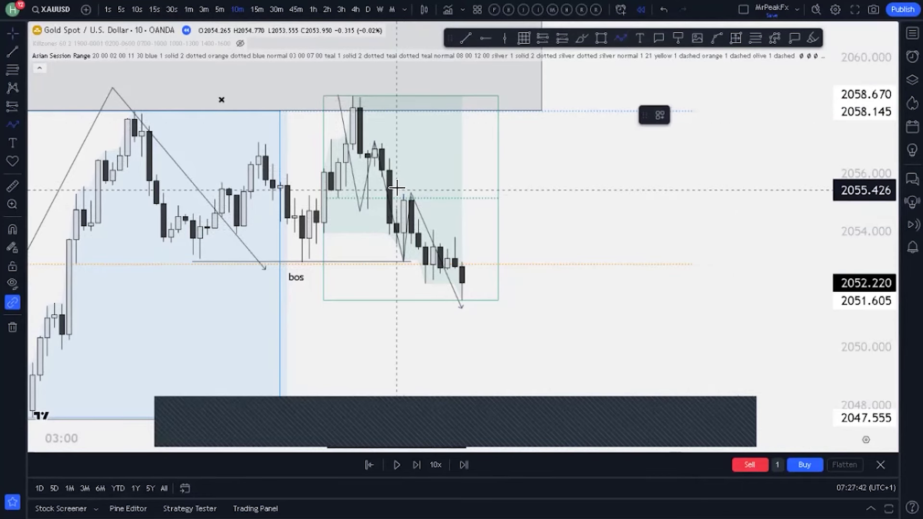
click(399, 193)
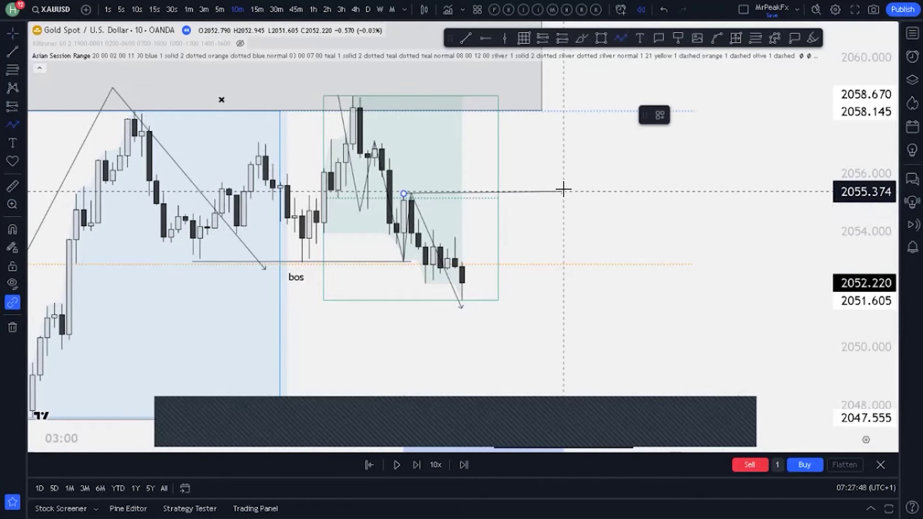
click(564, 193)
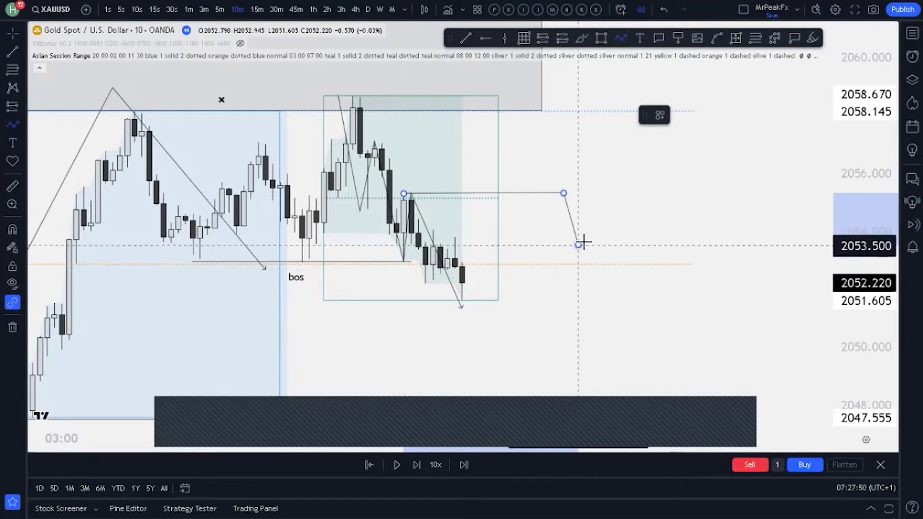
click(571, 240)
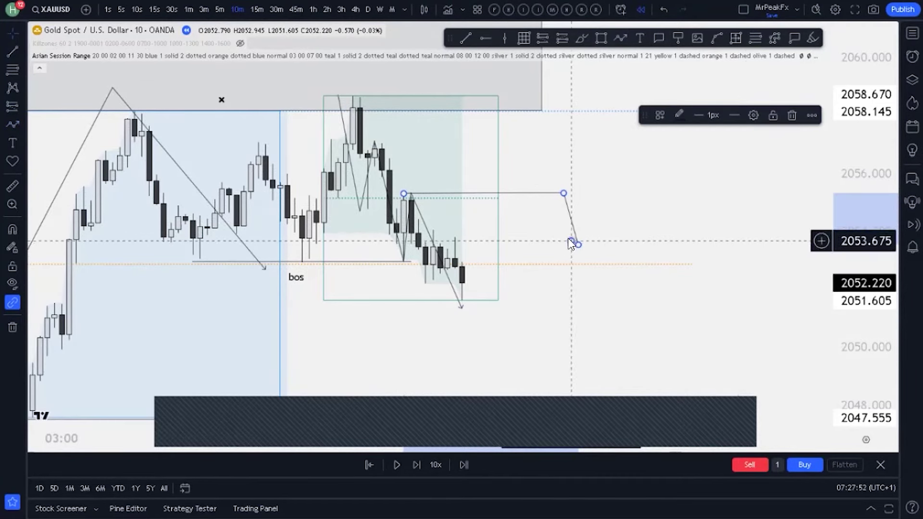
click(791, 116)
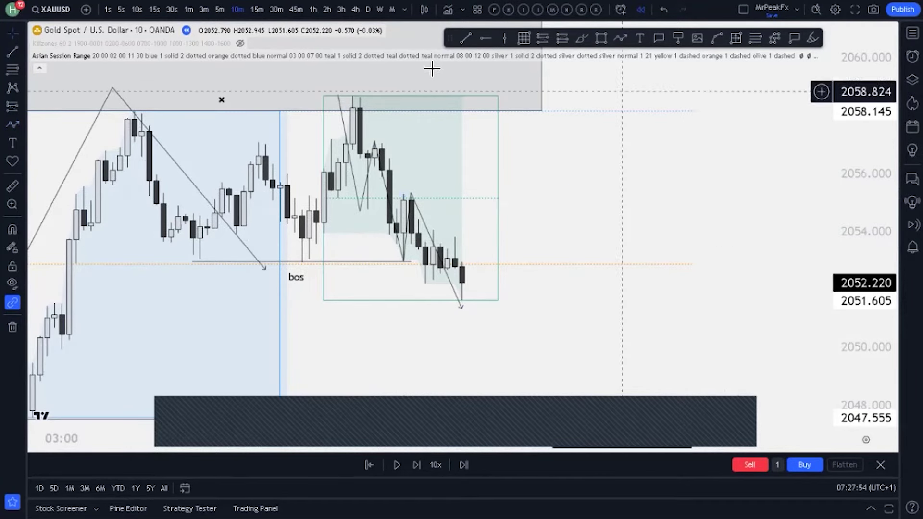
Step: Draw a level trend line at about 2055.36 from the latest lower high past the current candle and place an X icon just above it
click(465, 43)
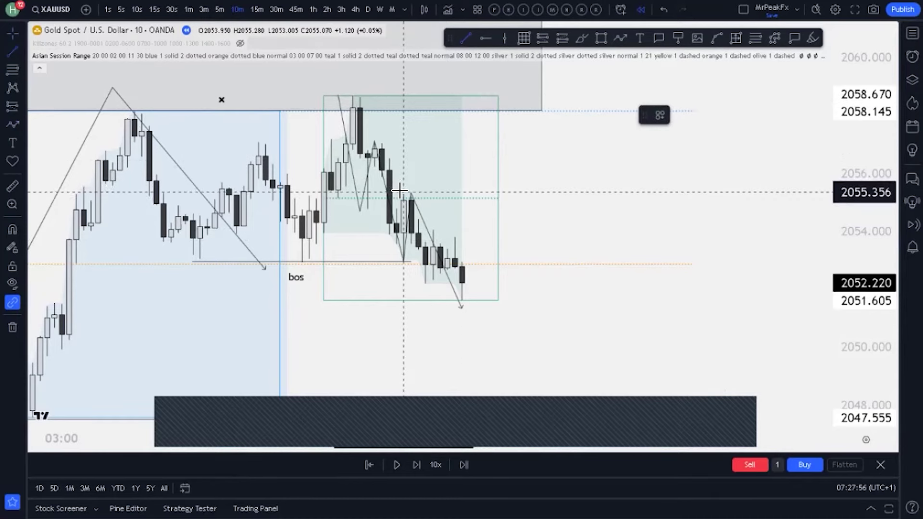
click(404, 193)
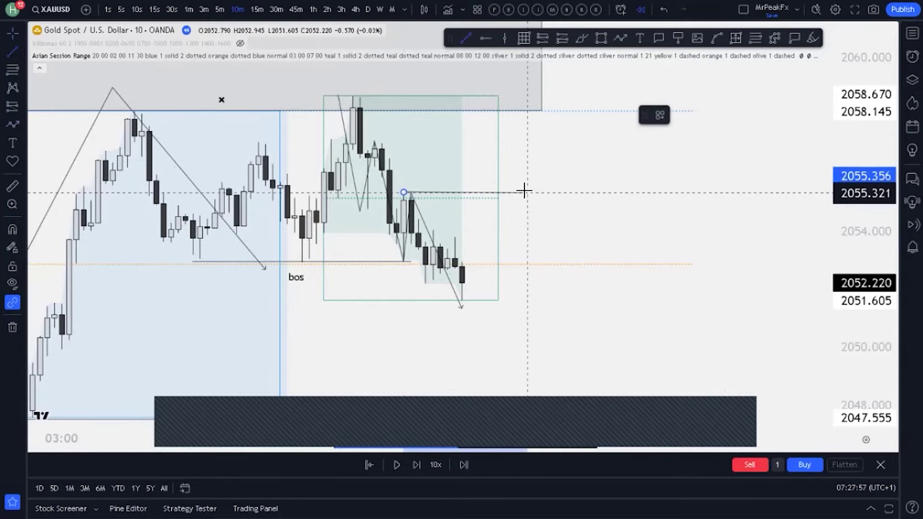
click(564, 193)
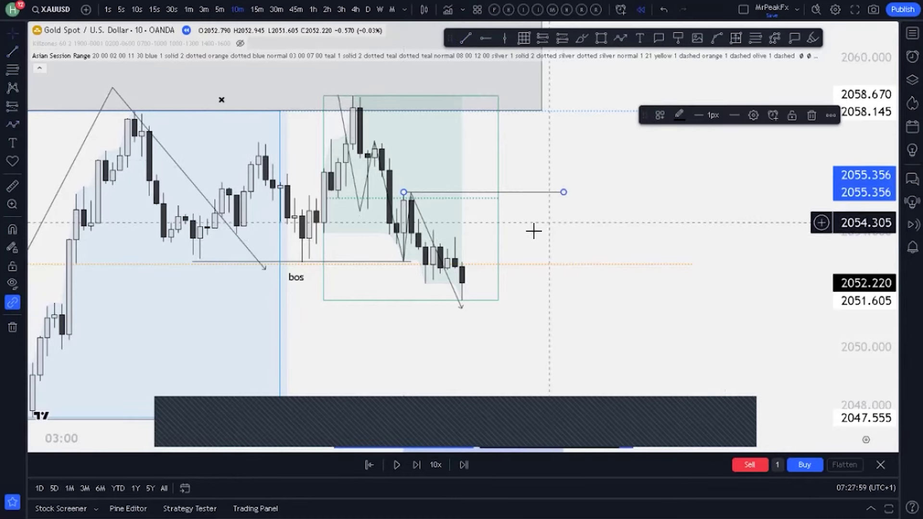
click(13, 162)
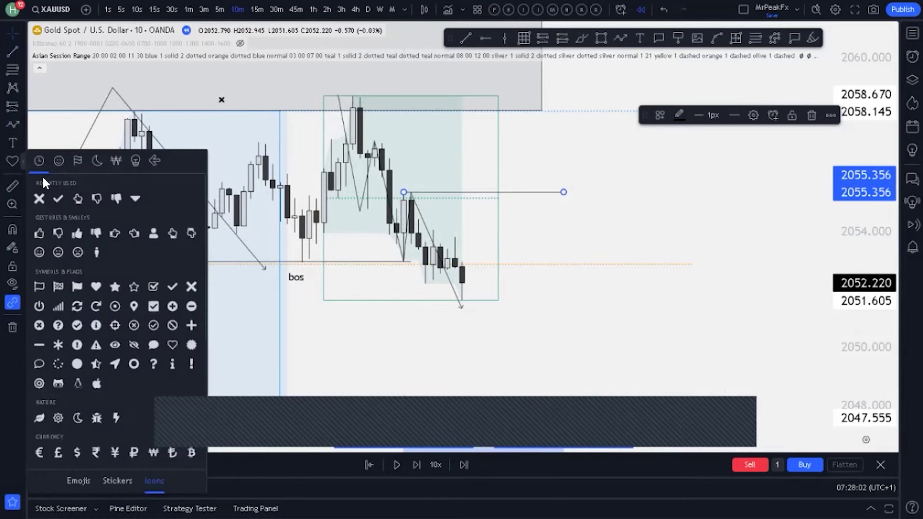
click(39, 196)
click(469, 185)
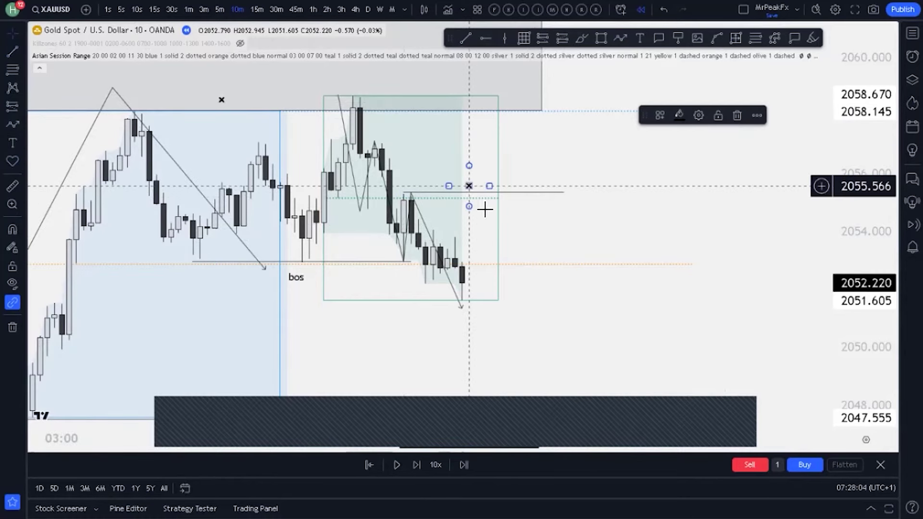
click(522, 235)
Step: Draw a rectangle zone from about 2057.09 to 2056.14 at the first lower high below the peak, extending beyond the current candle
scroll(534, 238, down, 1)
drag(548, 239, 460, 252)
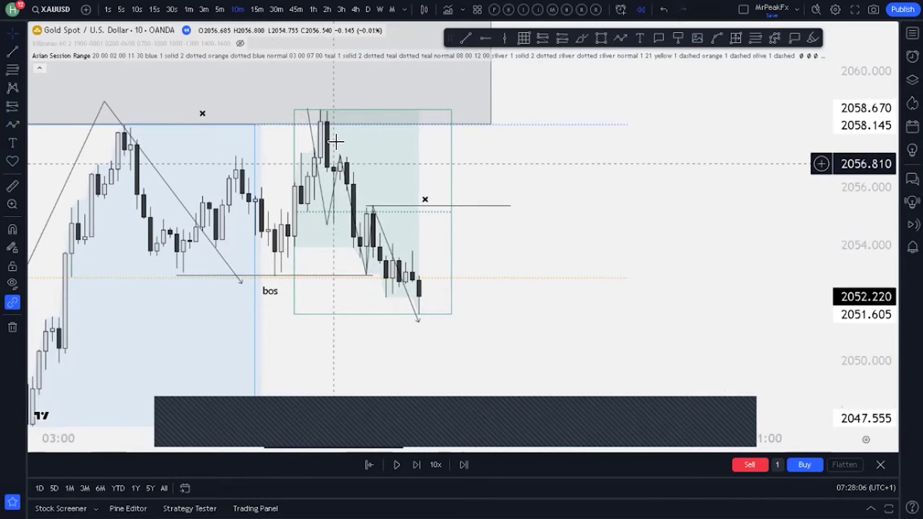
click(601, 38)
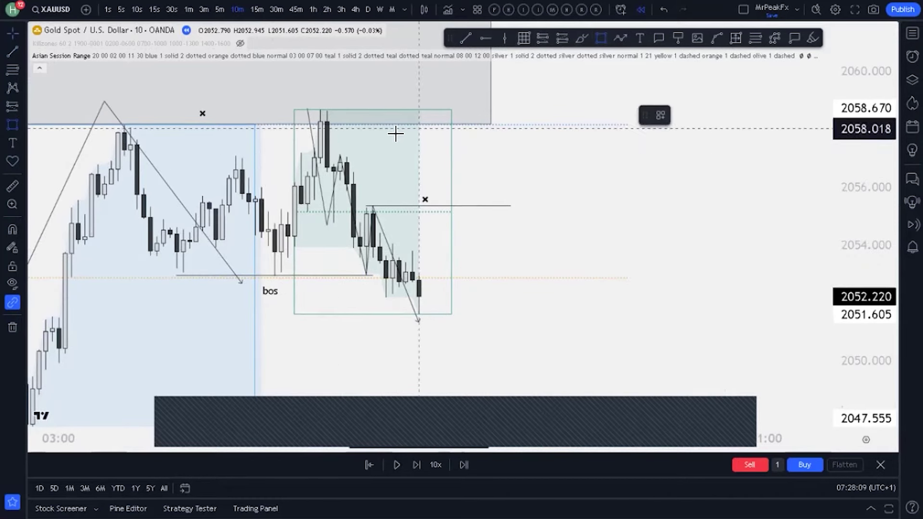
click(334, 155)
click(524, 182)
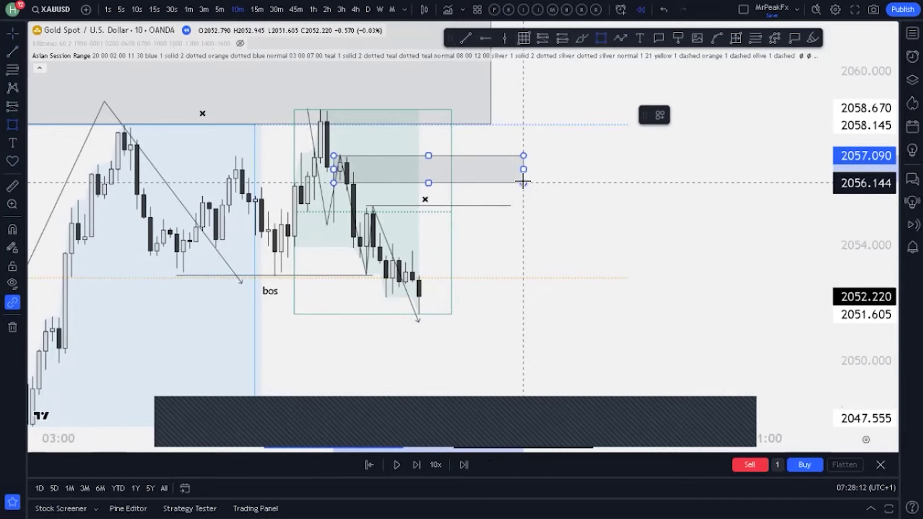
click(543, 182)
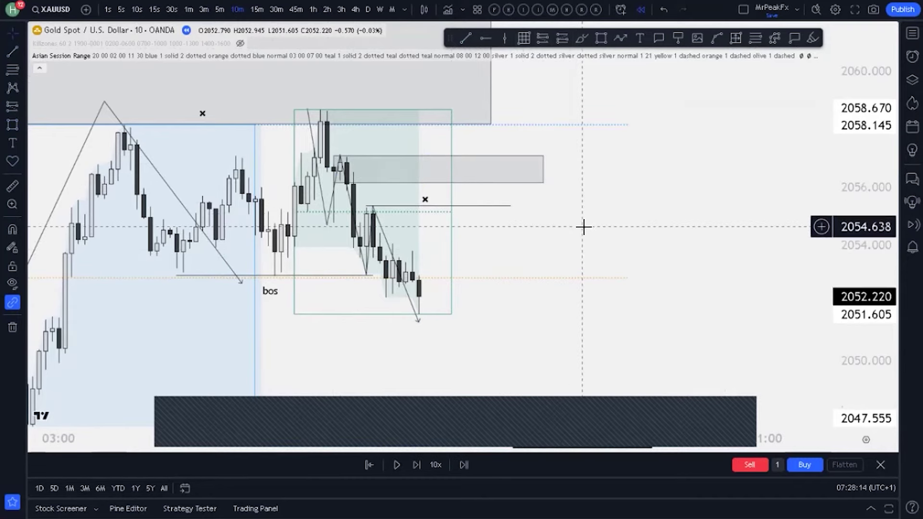
Step: Switch the chart to the 5-minute timeframe and draw a rectangle zone from about 2058.74 to 2057.62 at the swing high, extending past the current candle
drag(584, 227, 552, 268)
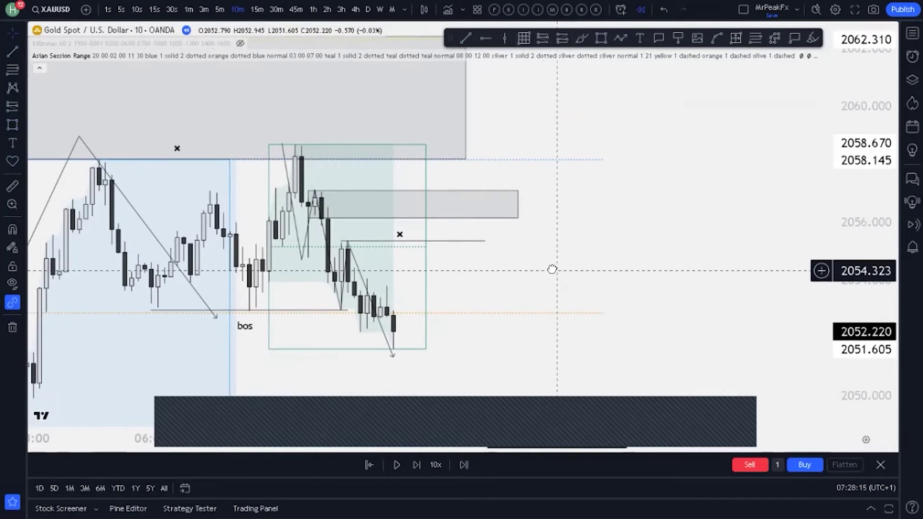
click(602, 39)
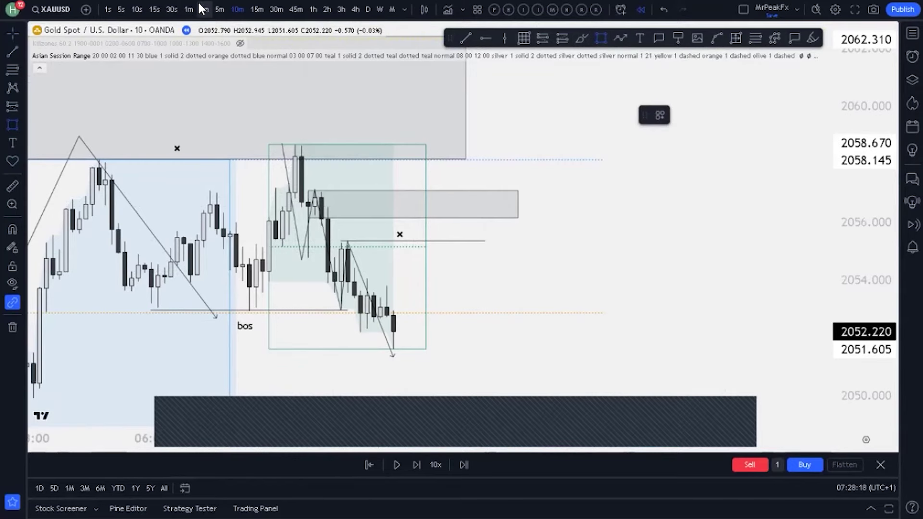
click(219, 10)
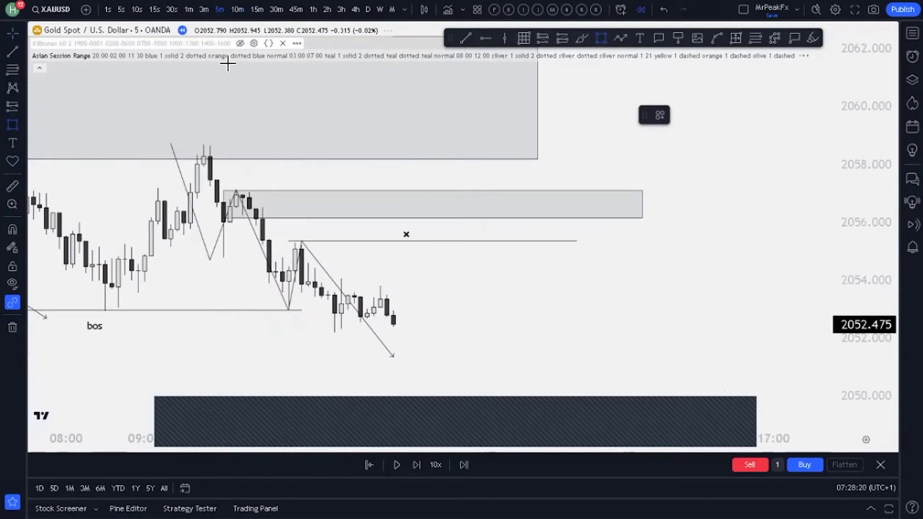
click(316, 140)
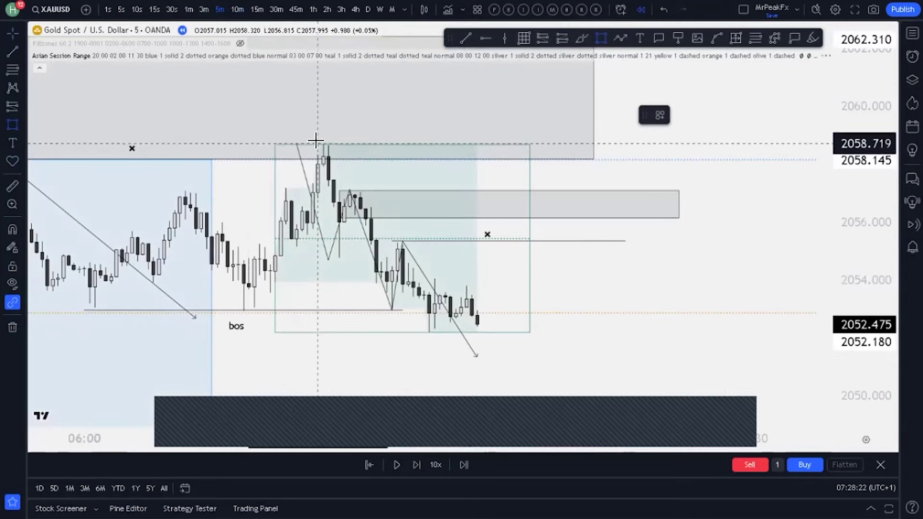
click(317, 143)
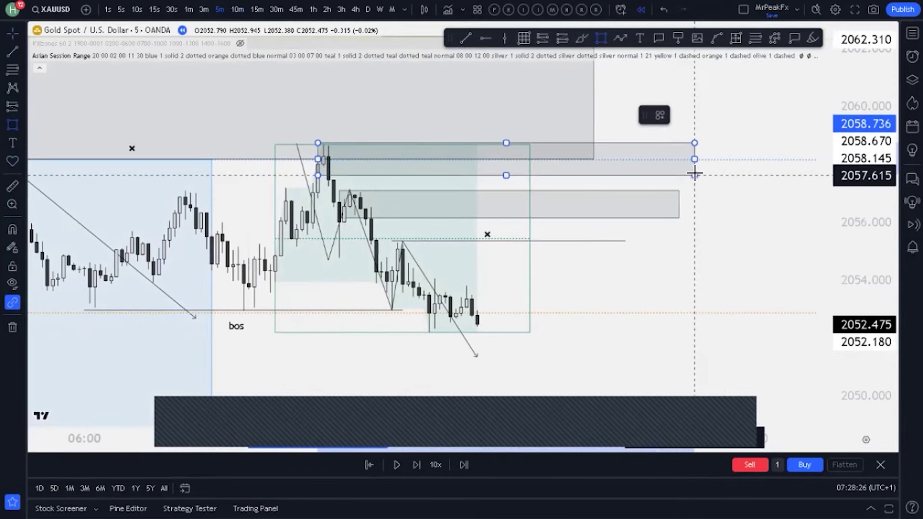
click(695, 175)
click(708, 238)
Step: Place a short position with its entry at the lower edge of the lower supply zone and its stop about 1.734 above entry
scroll(709, 238, down, 3)
drag(708, 244, 564, 250)
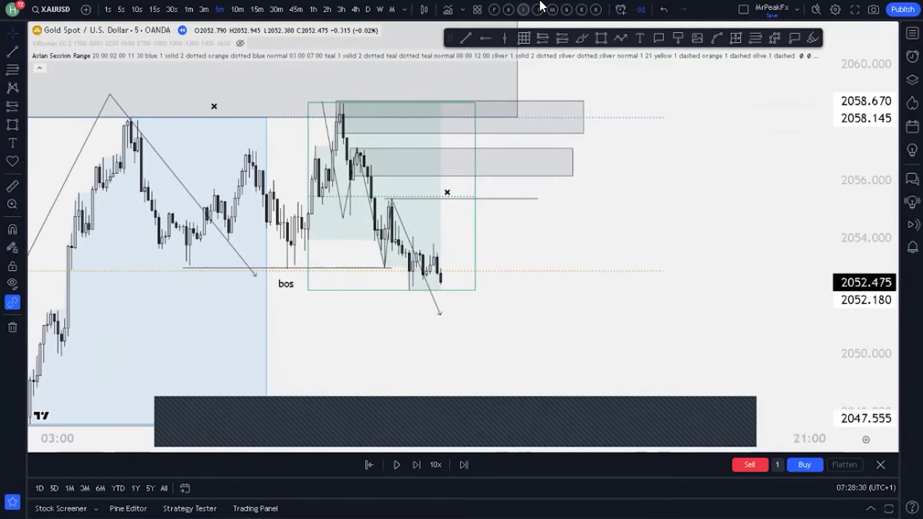
drag(637, 34, 561, 41)
click(541, 38)
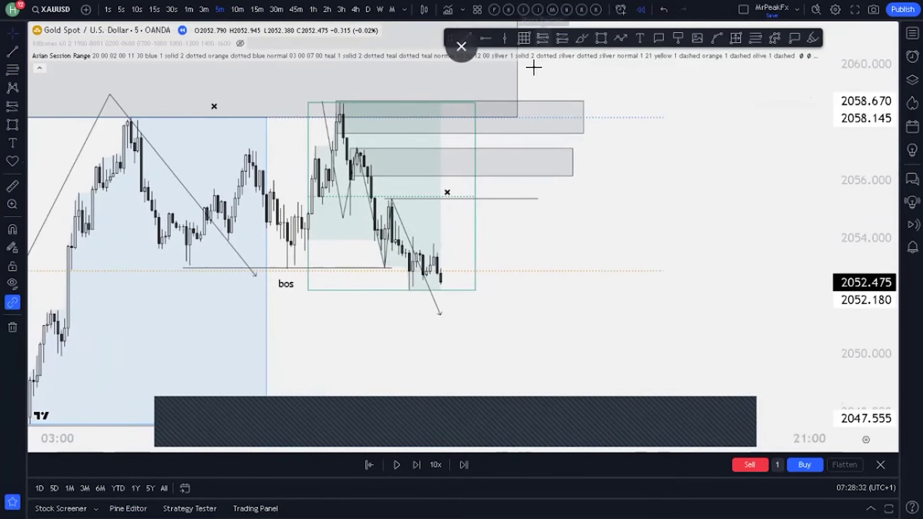
click(478, 177)
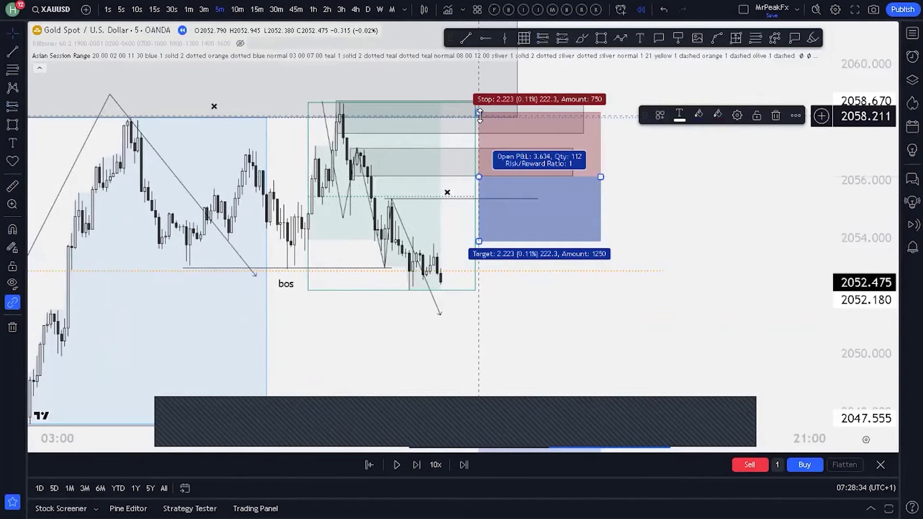
mouse_move(479, 113)
mouse_down()
mouse_move(476, 171)
mouse_move(476, 127)
mouse_up()
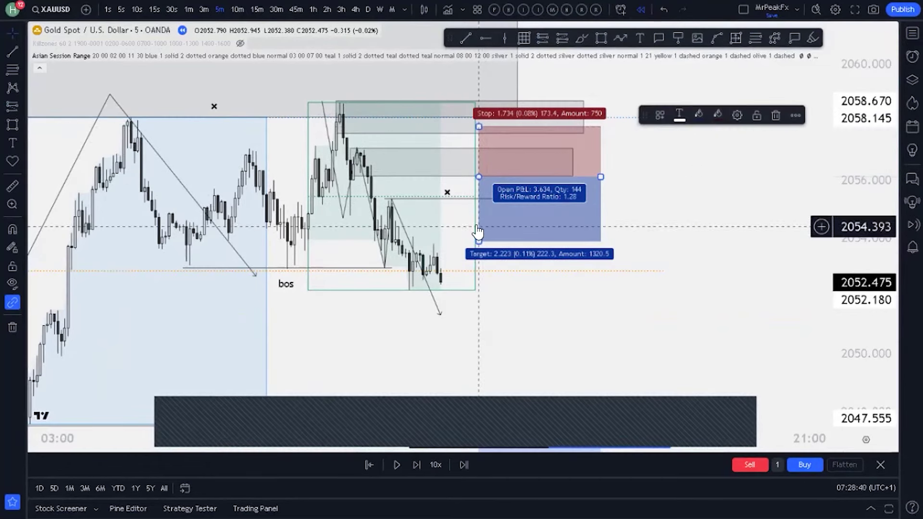
Step: Extend the short position's target to about 8.52 below entry, at the Asian session low near 2047.56
scroll(788, 179, down, 5)
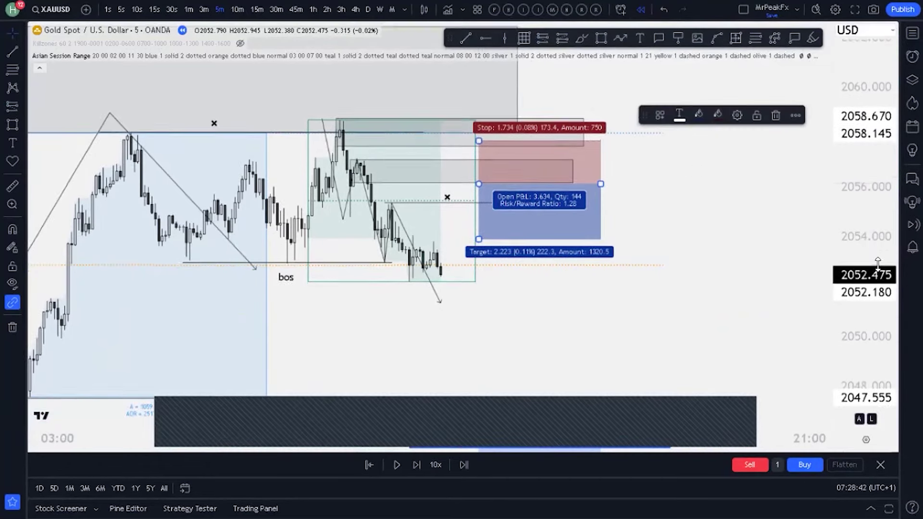
drag(716, 307, 689, 268)
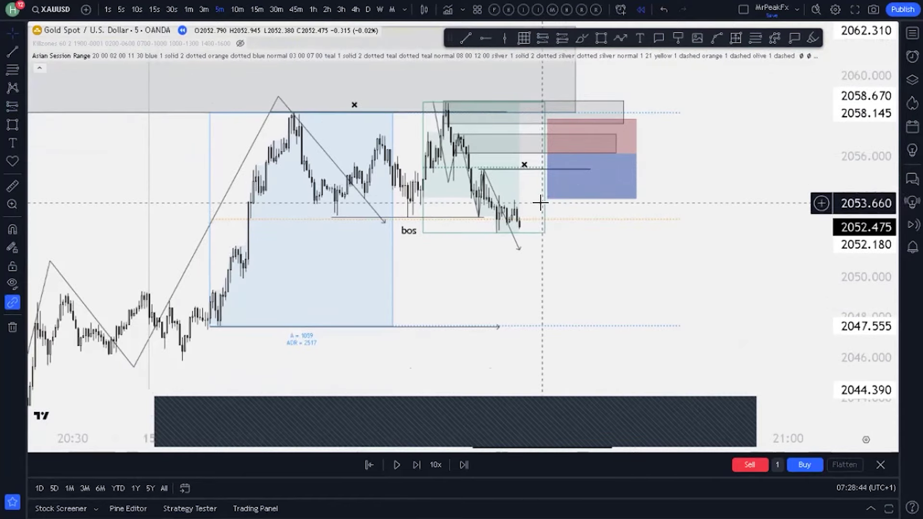
drag(547, 195, 548, 323)
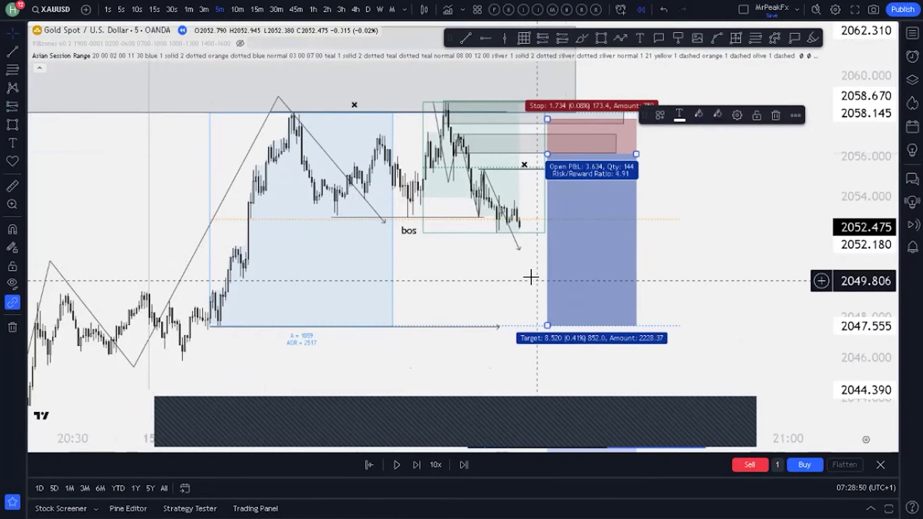
Step: Extend the upper supply zone at the swing high further forward in time, well past the short position
drag(719, 268, 592, 288)
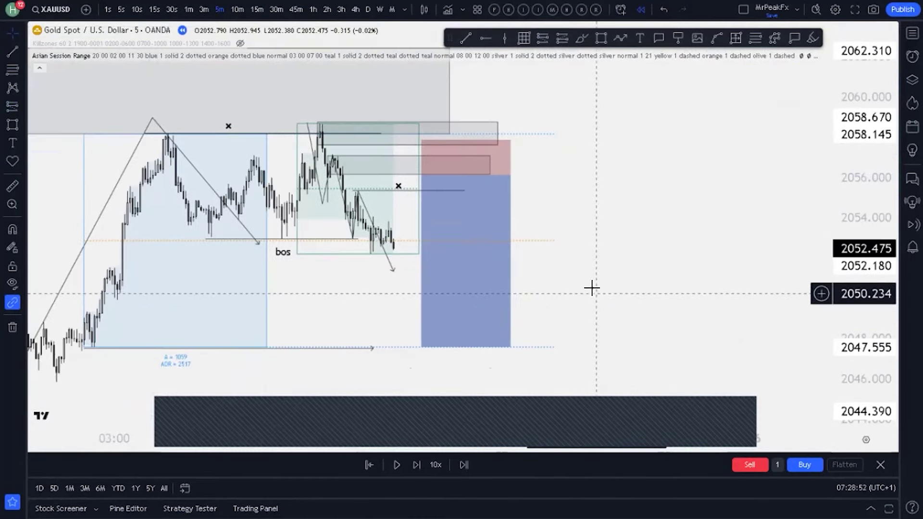
click(495, 132)
drag(494, 132, 678, 134)
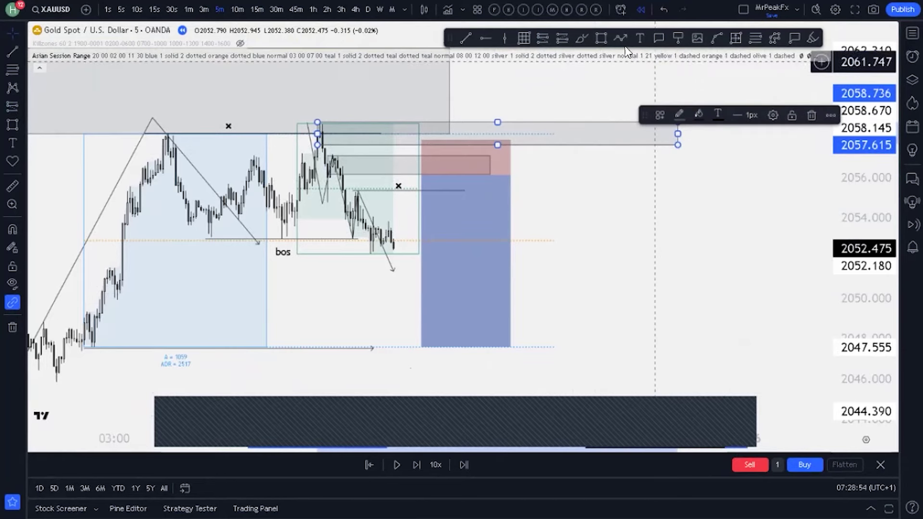
Step: Place a second short position at the upper zone's lower edge, with the stop about 1.587 above entry and the target about 9.926 below
click(542, 38)
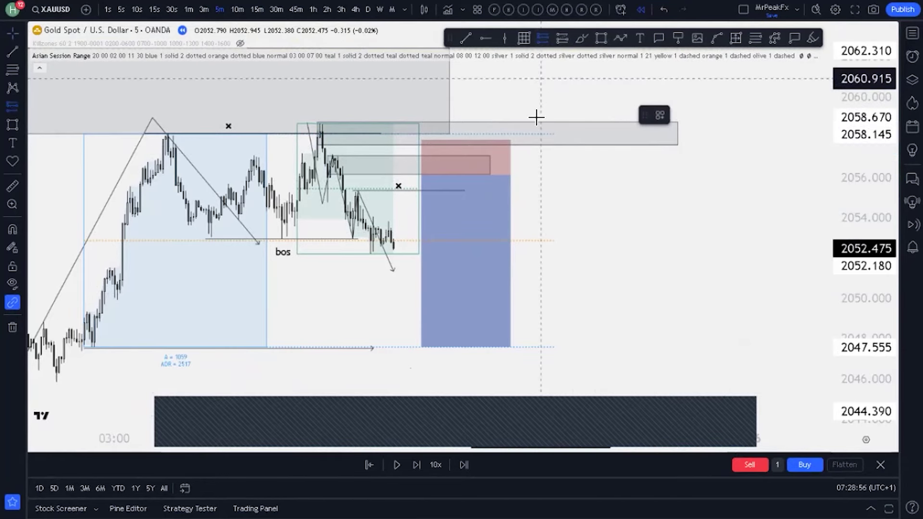
click(520, 144)
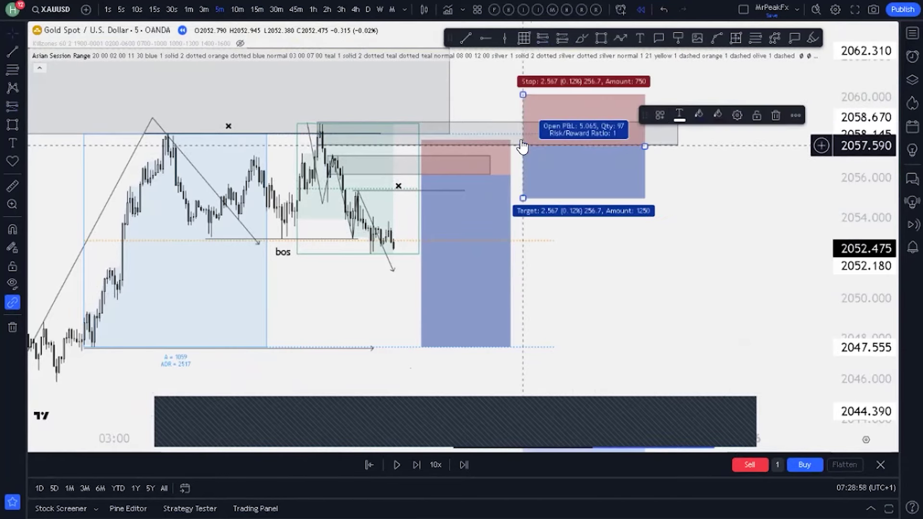
drag(523, 93, 523, 114)
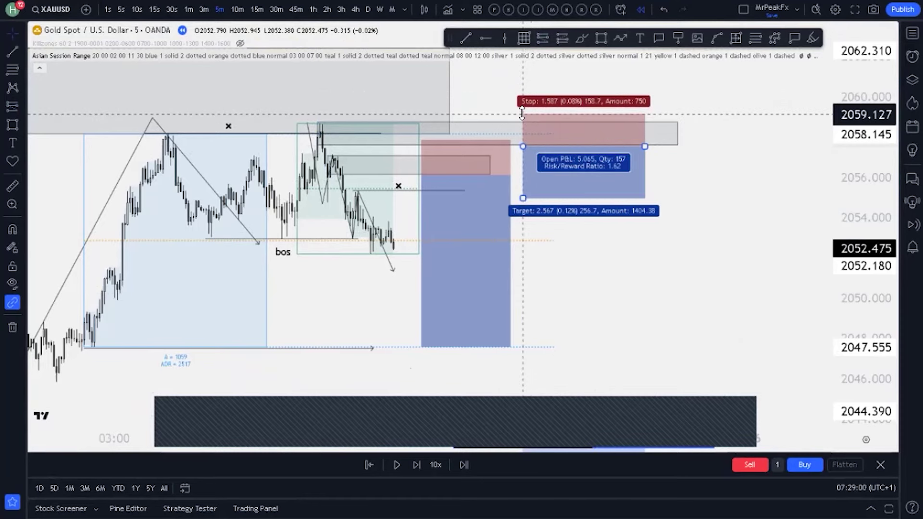
drag(522, 197, 529, 347)
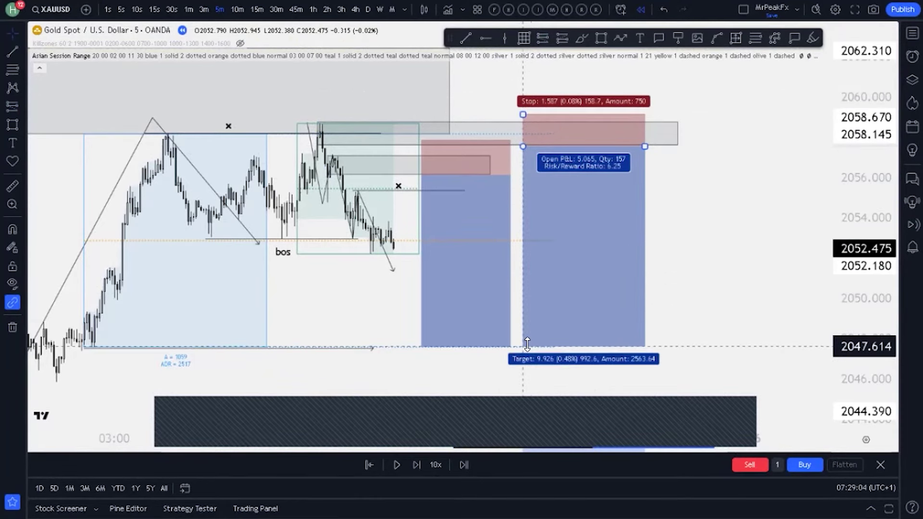
Step: Extend the second short position's target to about 15.794 below entry, at the earlier swing low near 2041.8
scroll(528, 348, down, 2)
scroll(500, 343, down, 2)
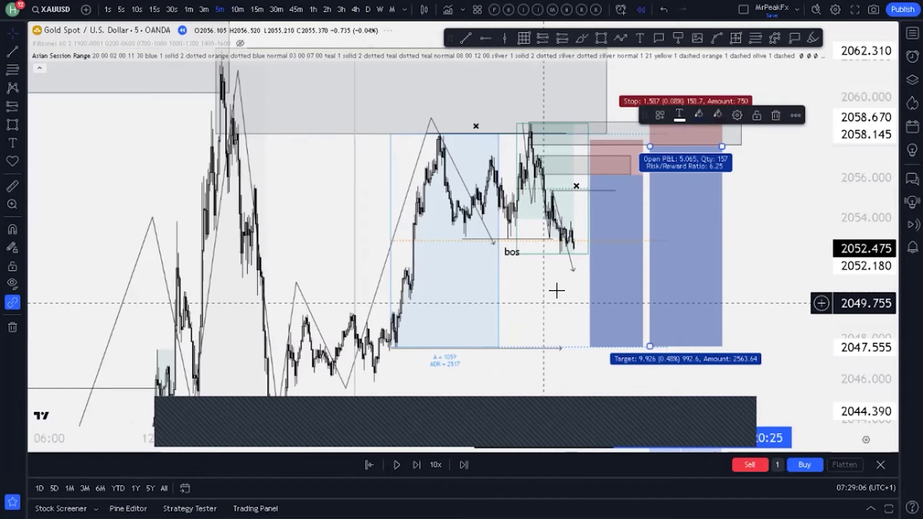
drag(873, 223, 873, 255)
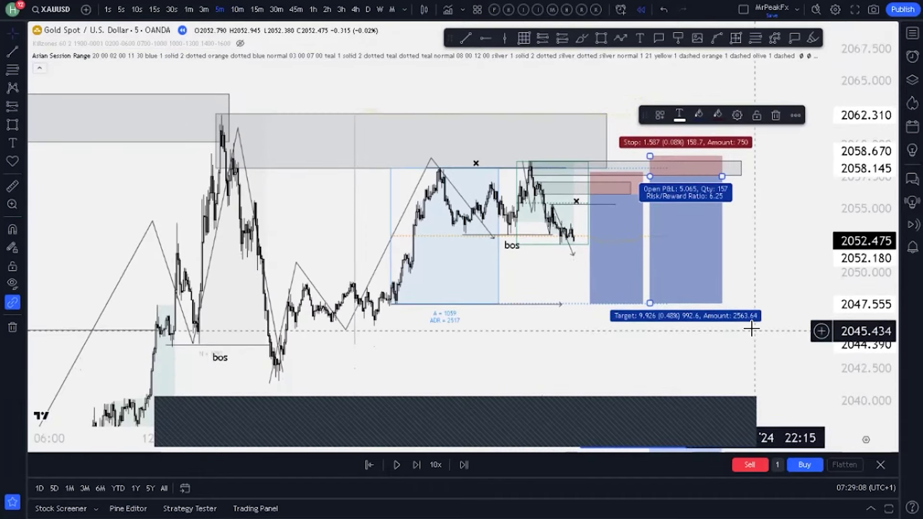
drag(755, 325, 712, 285)
click(616, 253)
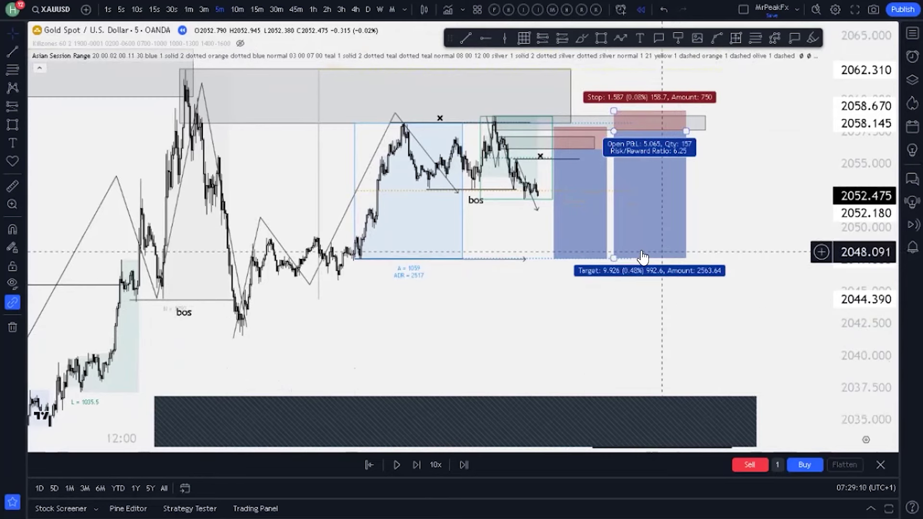
drag(615, 258, 618, 331)
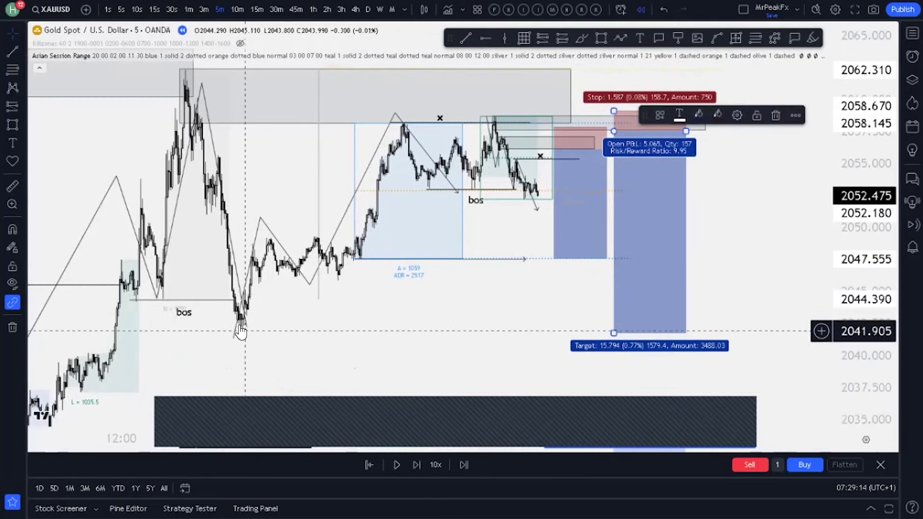
Step: Select the short position at the lower supply zone and examine its stop, target and risk/reward ratio
drag(779, 239, 775, 274)
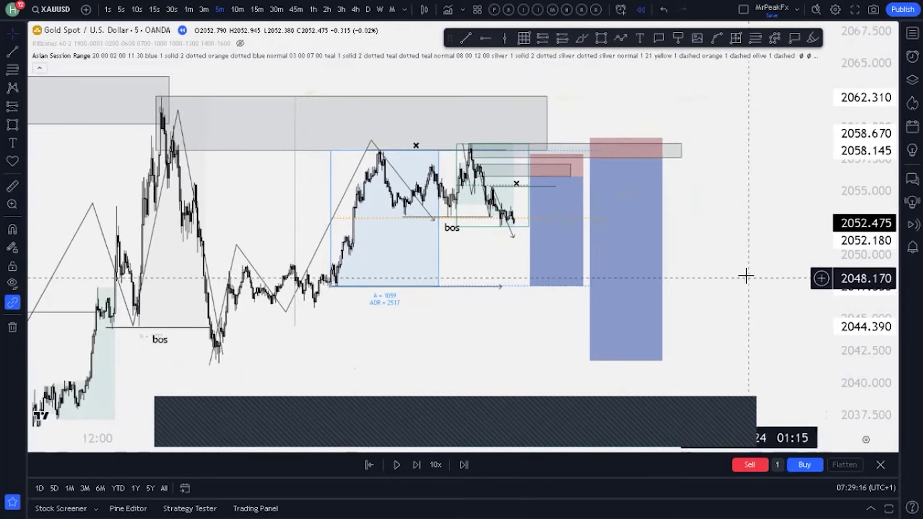
mouse_move(841, 299)
mouse_down()
mouse_move(854, 303)
mouse_move(851, 291)
mouse_up()
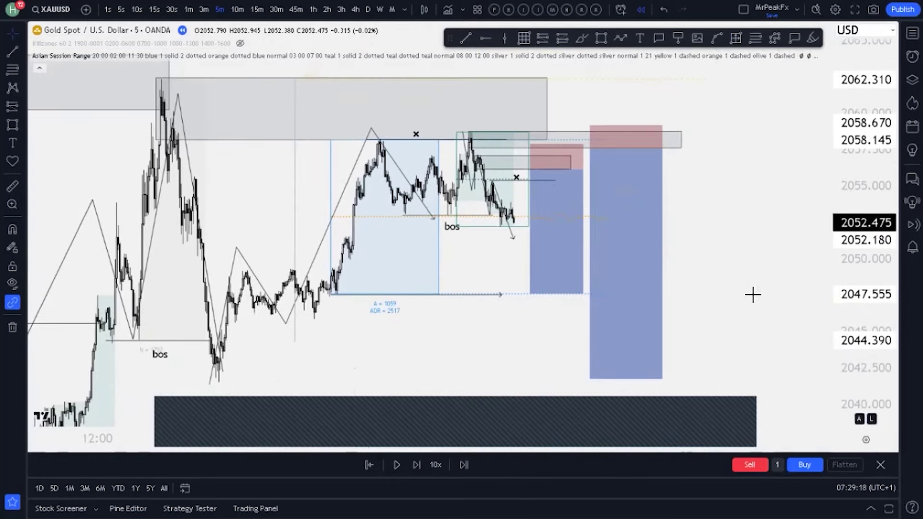
scroll(722, 288, down, 2)
drag(699, 284, 731, 276)
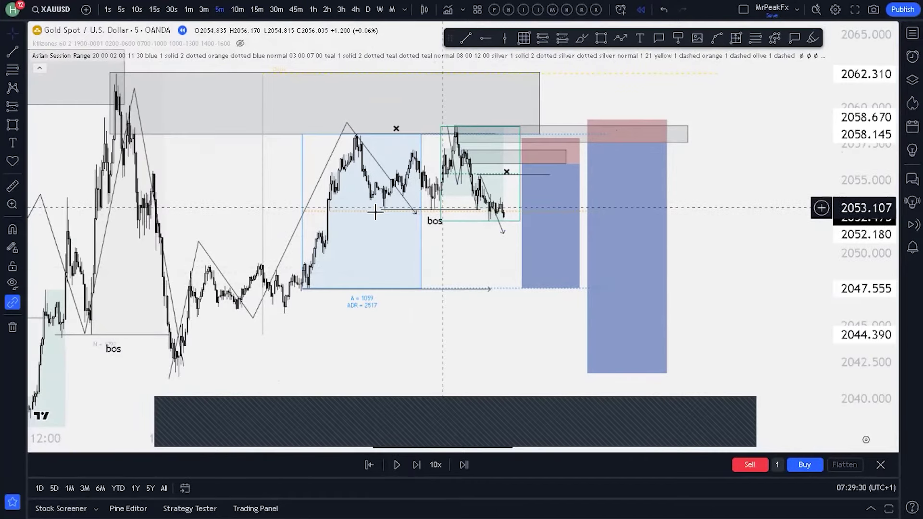
click(550, 165)
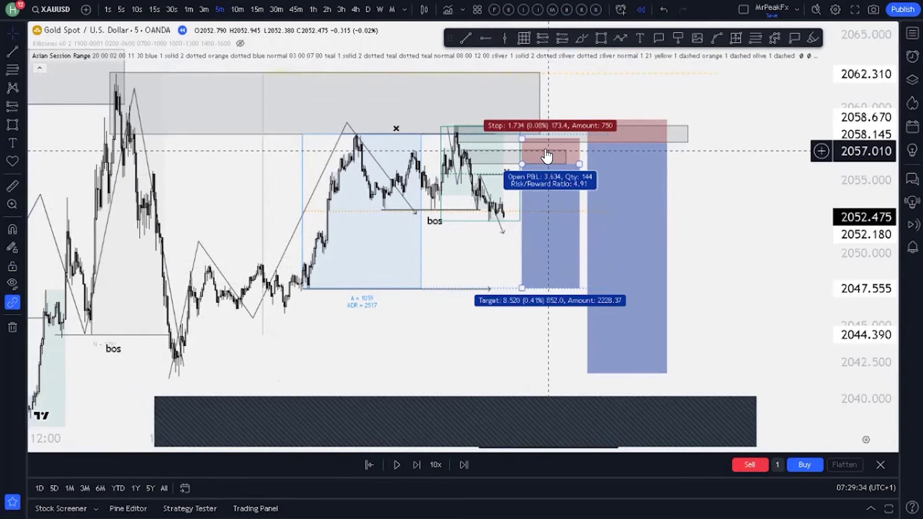
Step: Raise the stop of the short position at the upper supply zone to about 1.596 above entry
click(589, 138)
click(587, 117)
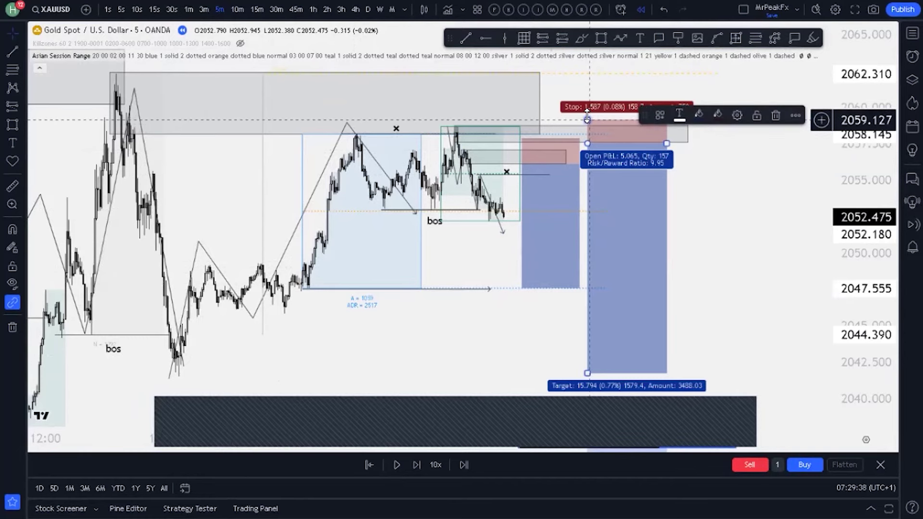
drag(587, 116, 587, 118)
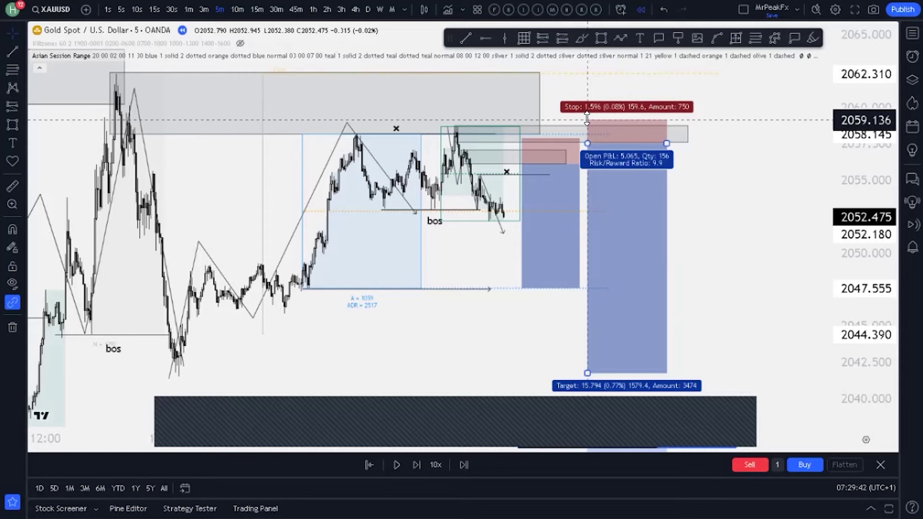
click(527, 251)
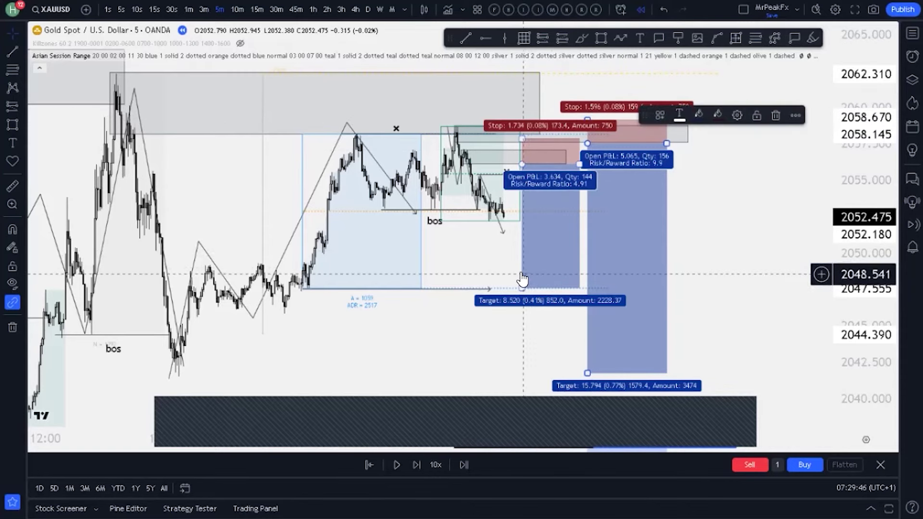
click(500, 291)
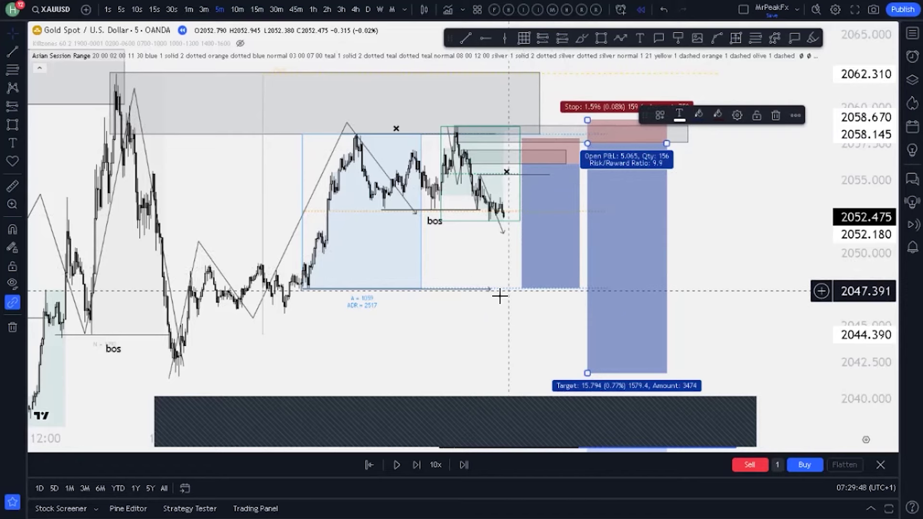
Step: Run the replay forward in bursts until price rallies to the lower supply zone, pause it and advance one more candle
click(395, 464)
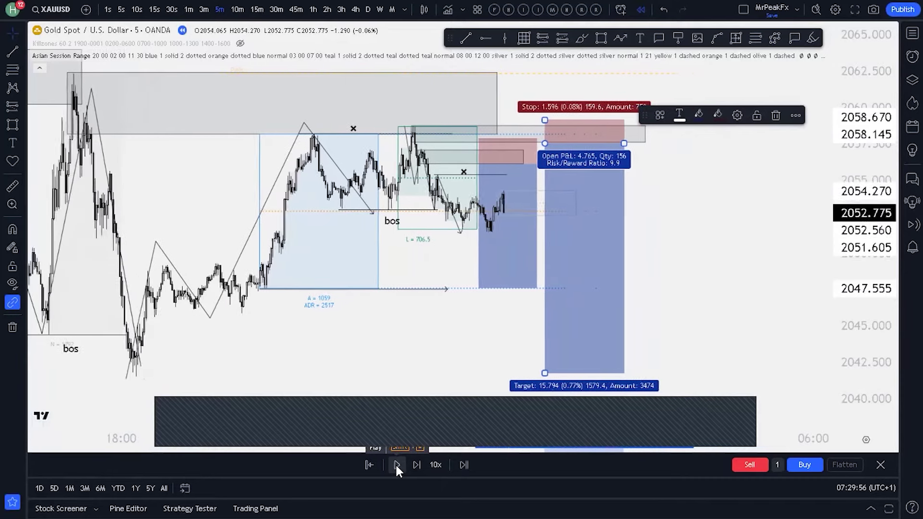
click(395, 464)
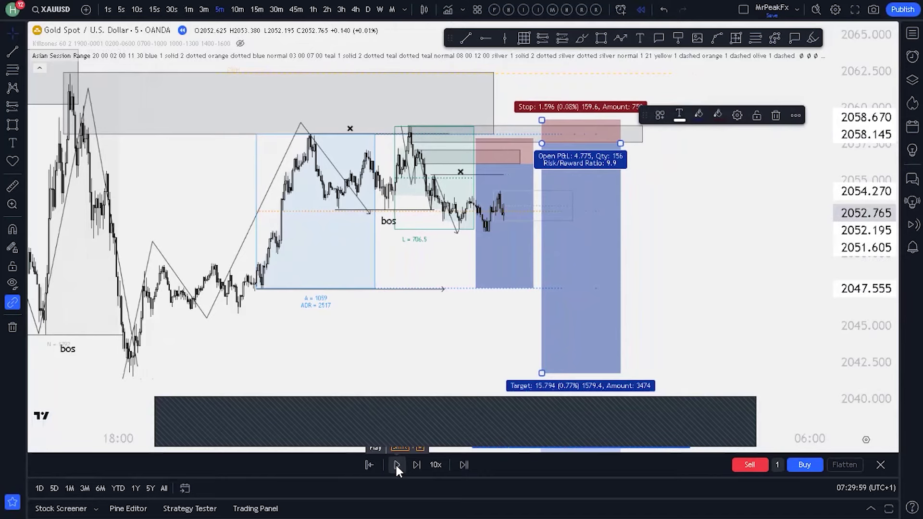
click(395, 464)
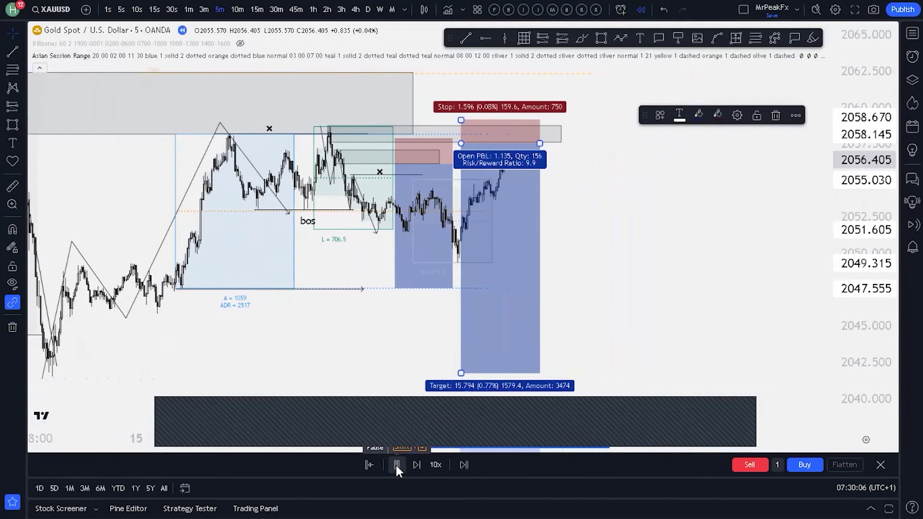
click(397, 466)
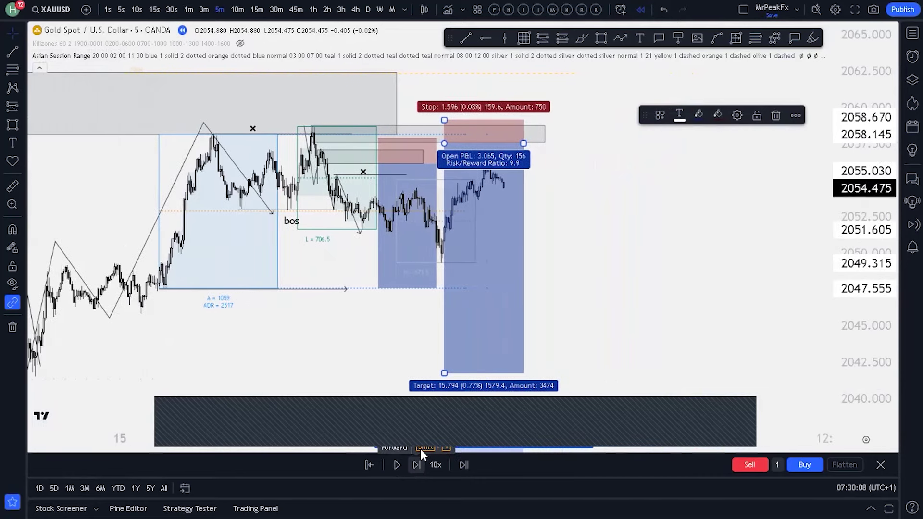
click(416, 465)
Step: Widen the short position at the lower supply zone forward in time, past the latest candle
drag(437, 164, 579, 161)
scroll(746, 250, down, 3)
scroll(636, 229, up, 3)
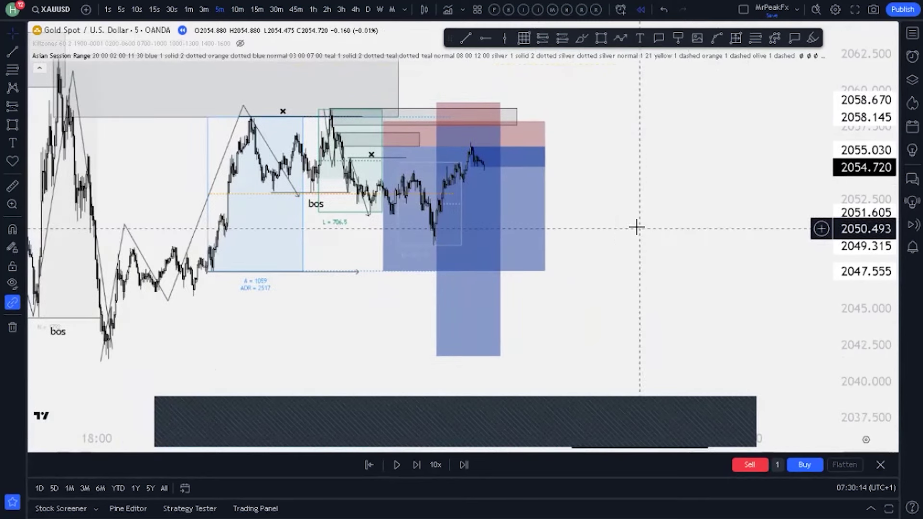
scroll(691, 229, left, 3)
click(532, 200)
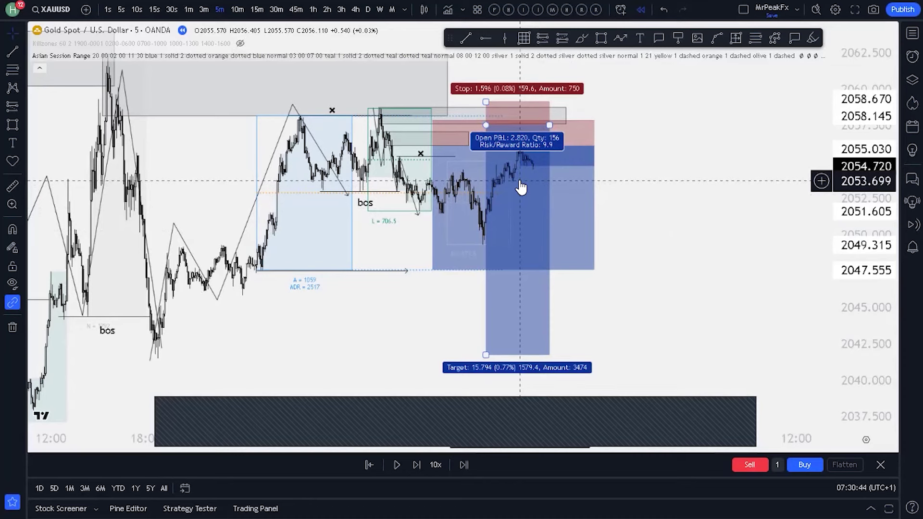
Step: Run the replay until price falls to the lower-zone short's target at the Asian session low, and pause it there
click(397, 466)
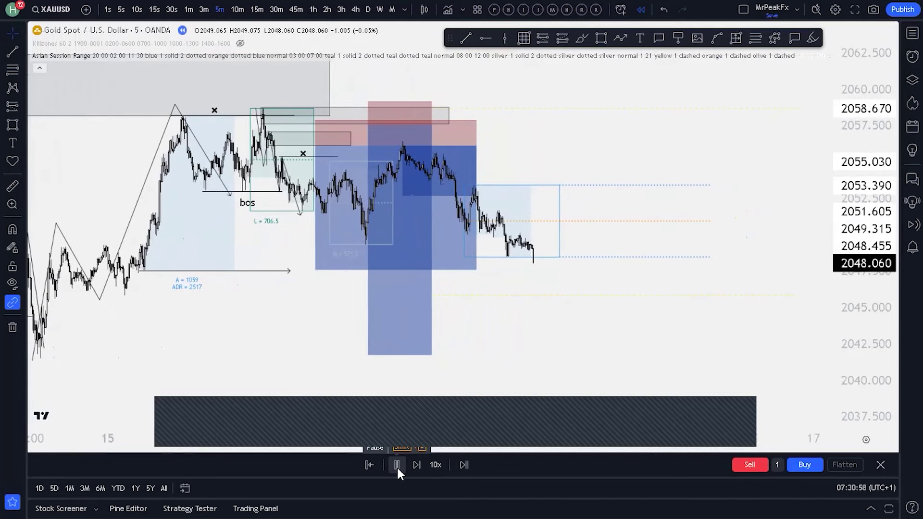
click(396, 465)
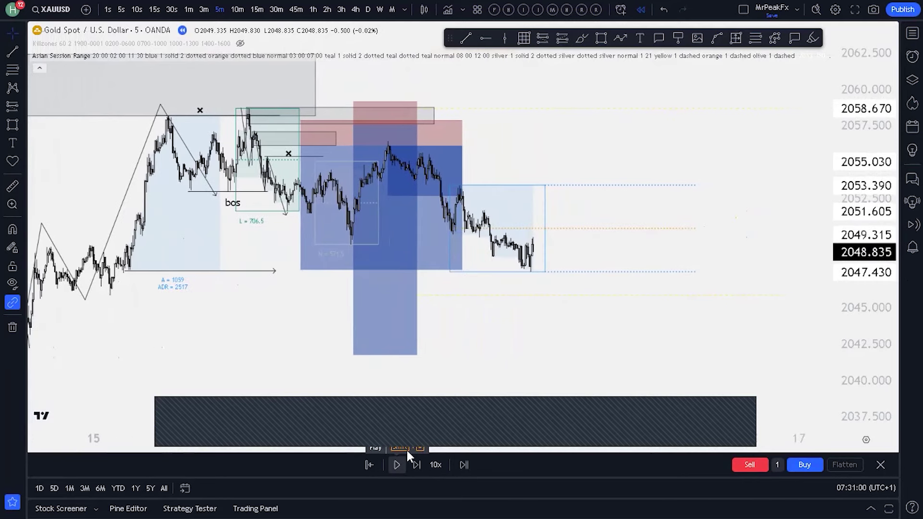
scroll(469, 269, down, 1)
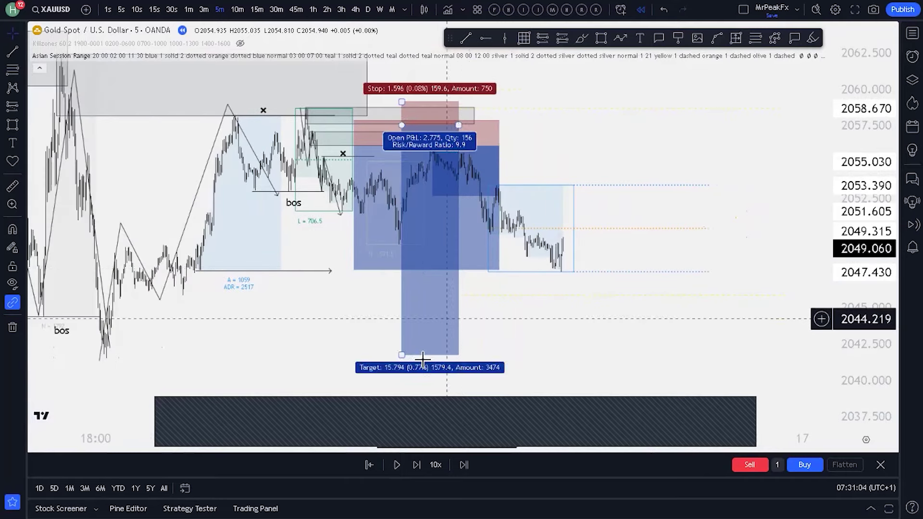
scroll(416, 380, down, 1)
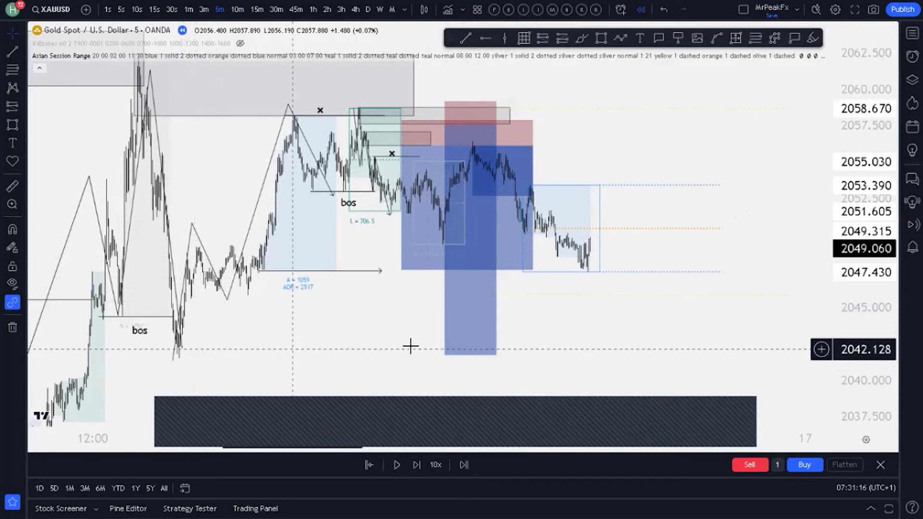
mouse_move(449, 350)
scroll(517, 303, up, 2)
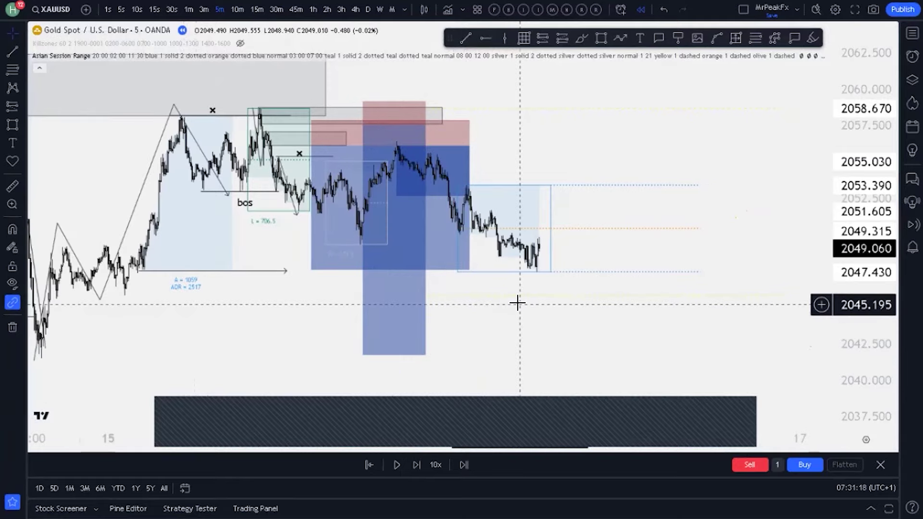
drag(518, 303, 626, 309)
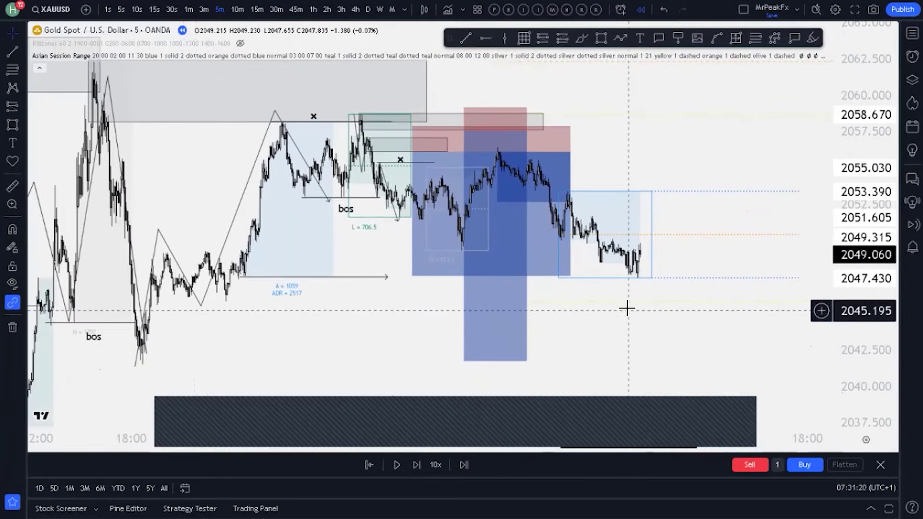
drag(861, 338, 861, 332)
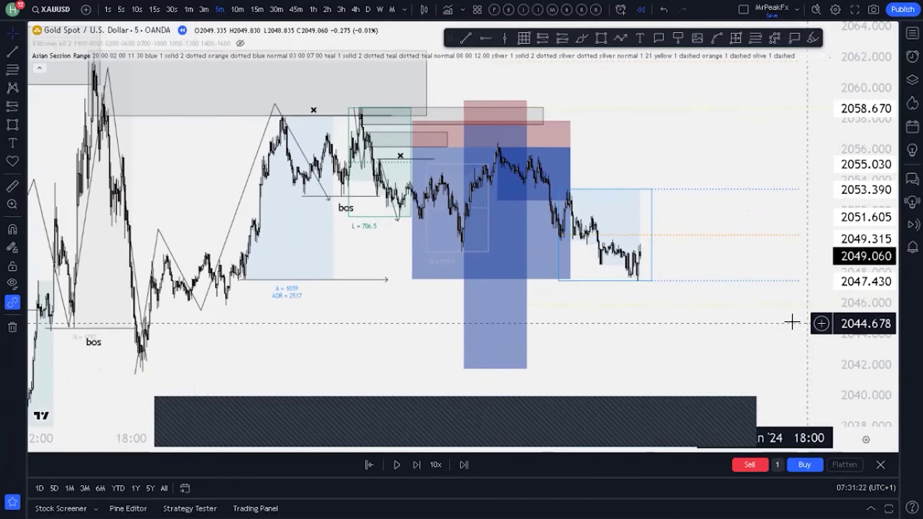
drag(656, 322, 664, 321)
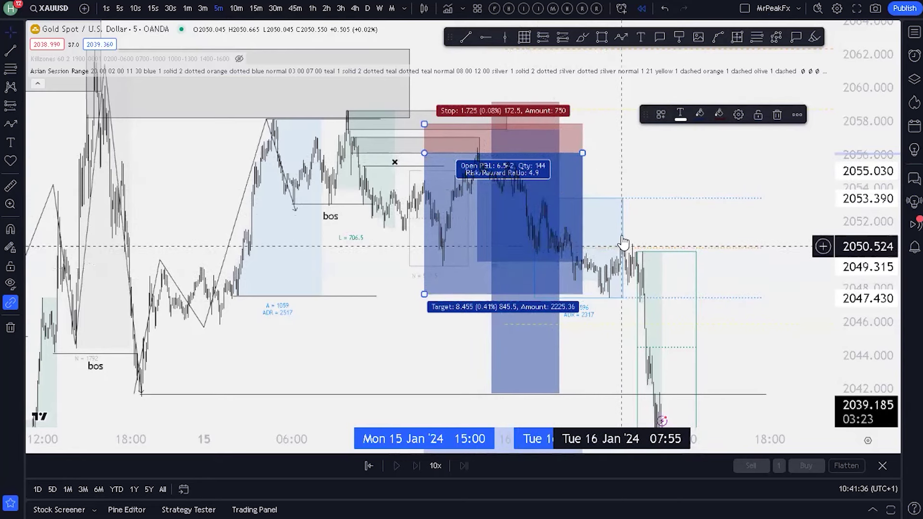
Step: Shorten the short position at the lower supply zone so that it ends at 19:15 on 15 January
drag(583, 153, 487, 153)
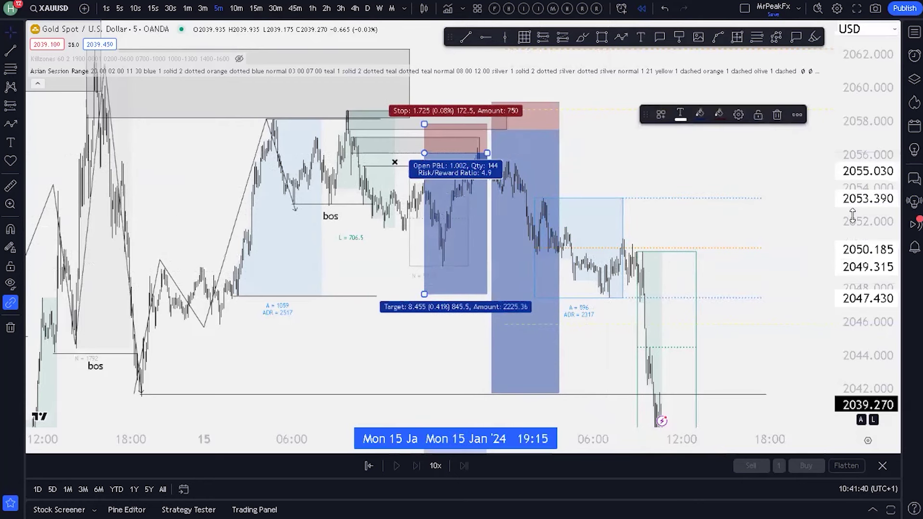
drag(852, 211, 853, 222)
click(543, 382)
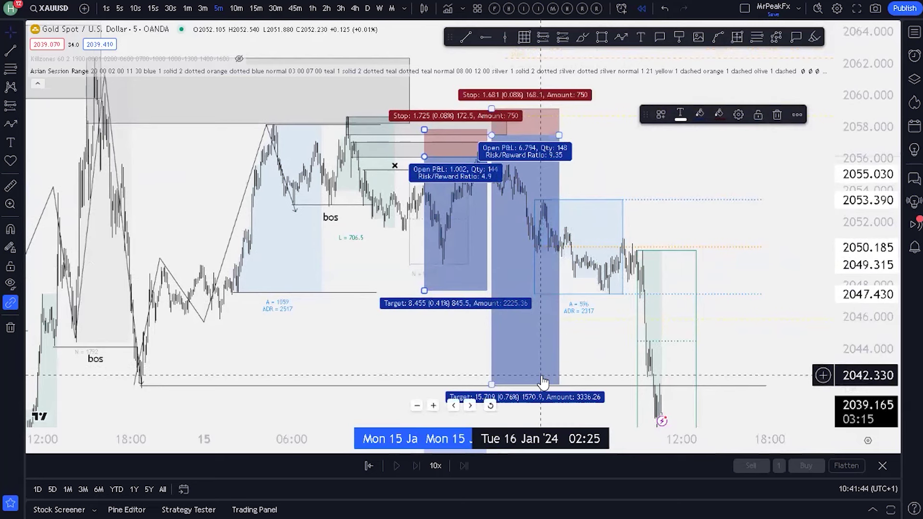
click(583, 392)
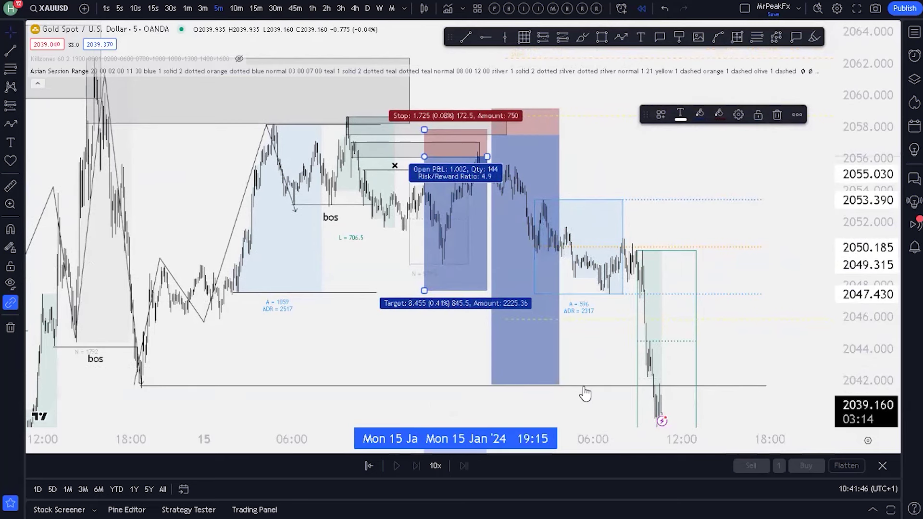
Step: Adjust the upper-zone short position's target to about 15.723 below entry, at the earlier swing low line
click(503, 336)
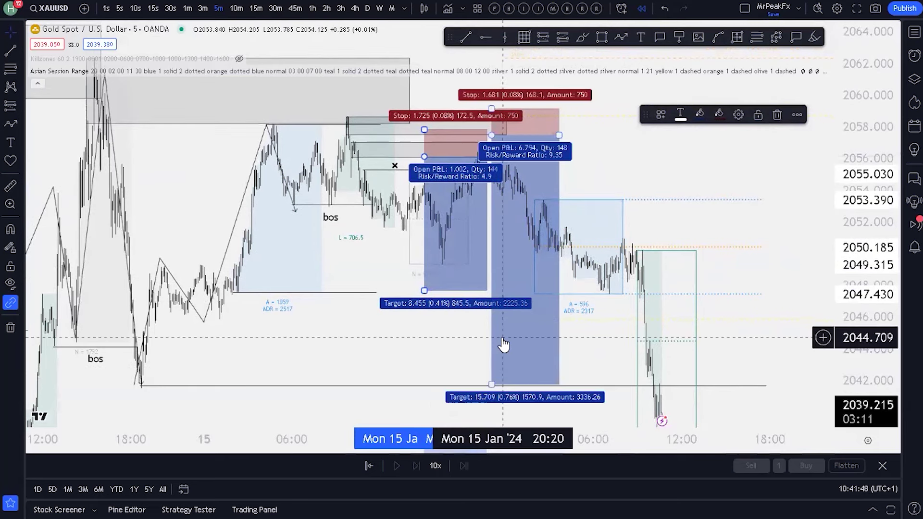
click(491, 383)
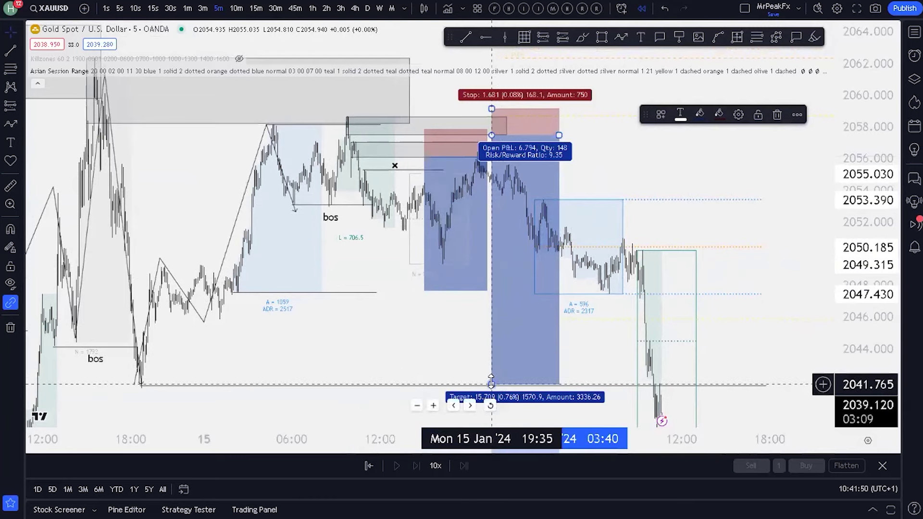
mouse_move(464, 290)
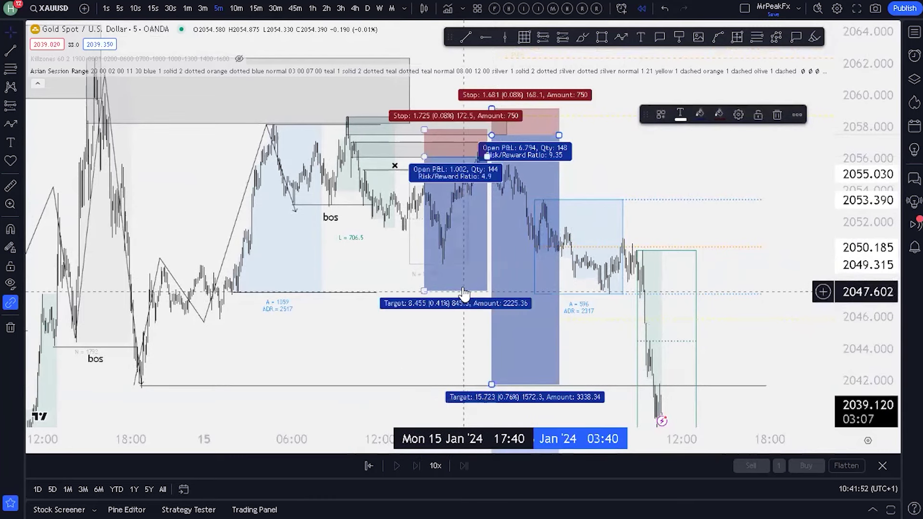